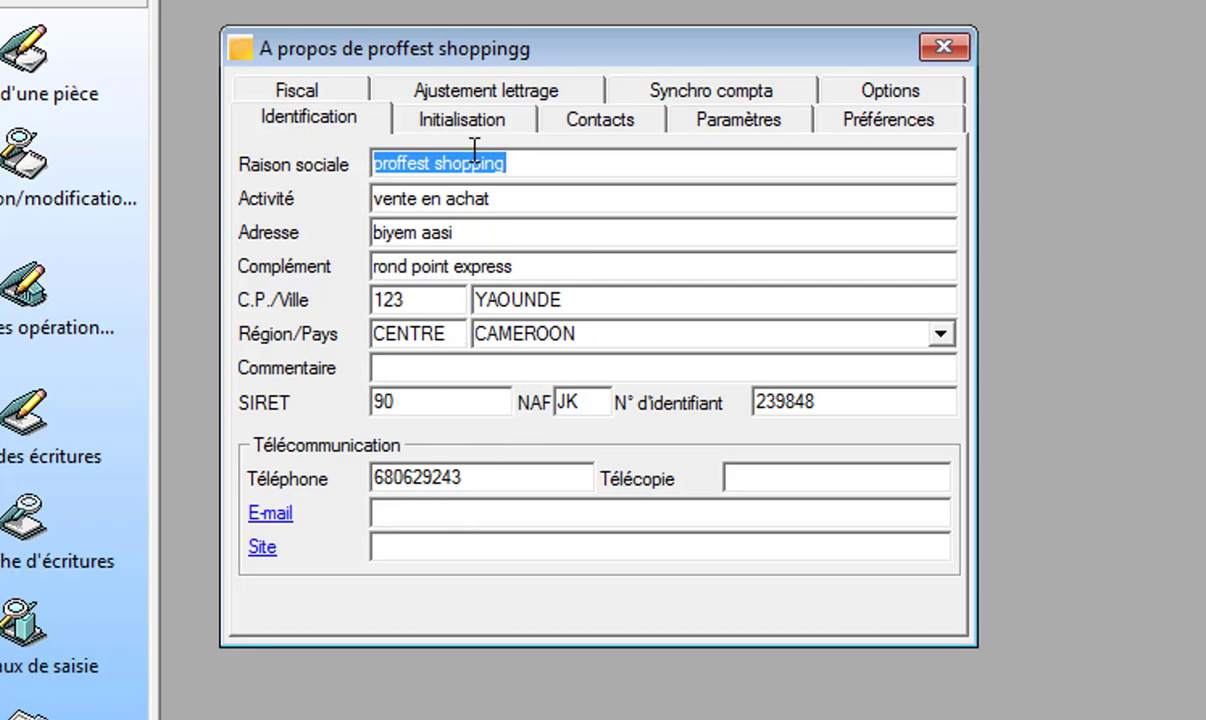
- Add a payment method (Mode de règlement) titled "banque" with code "bk" to the company's options
left_click(490, 130)
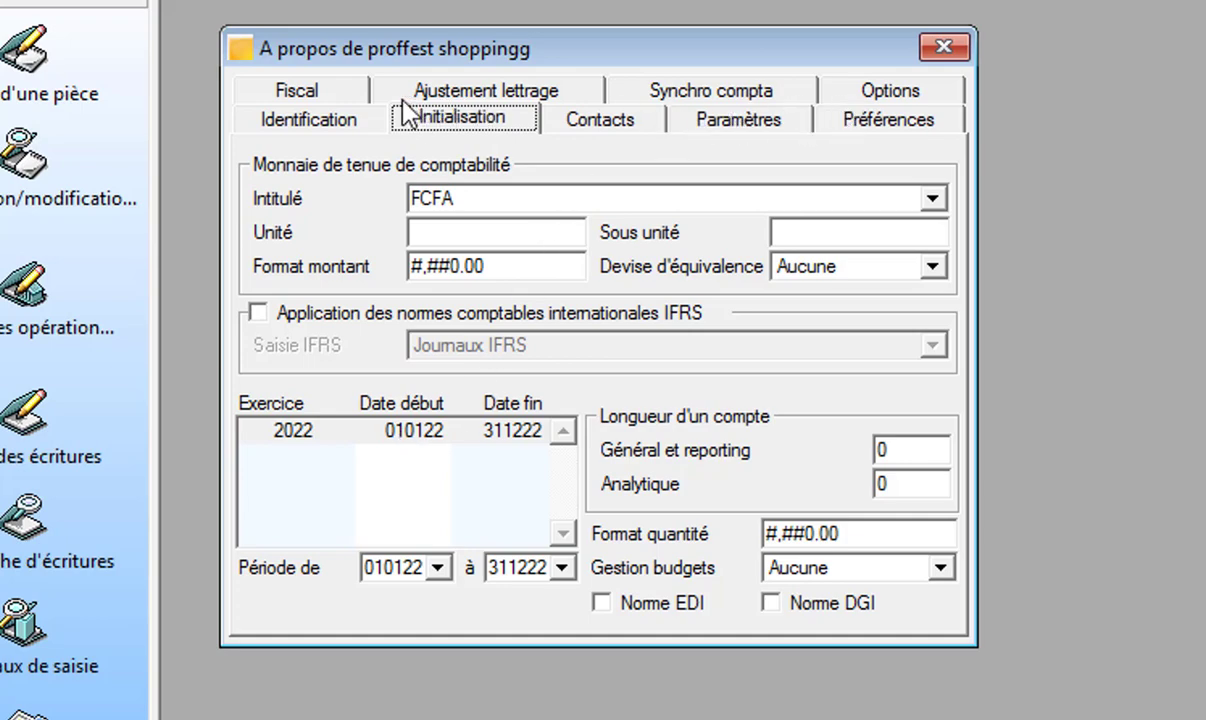
left_click(703, 128)
left_click(849, 99)
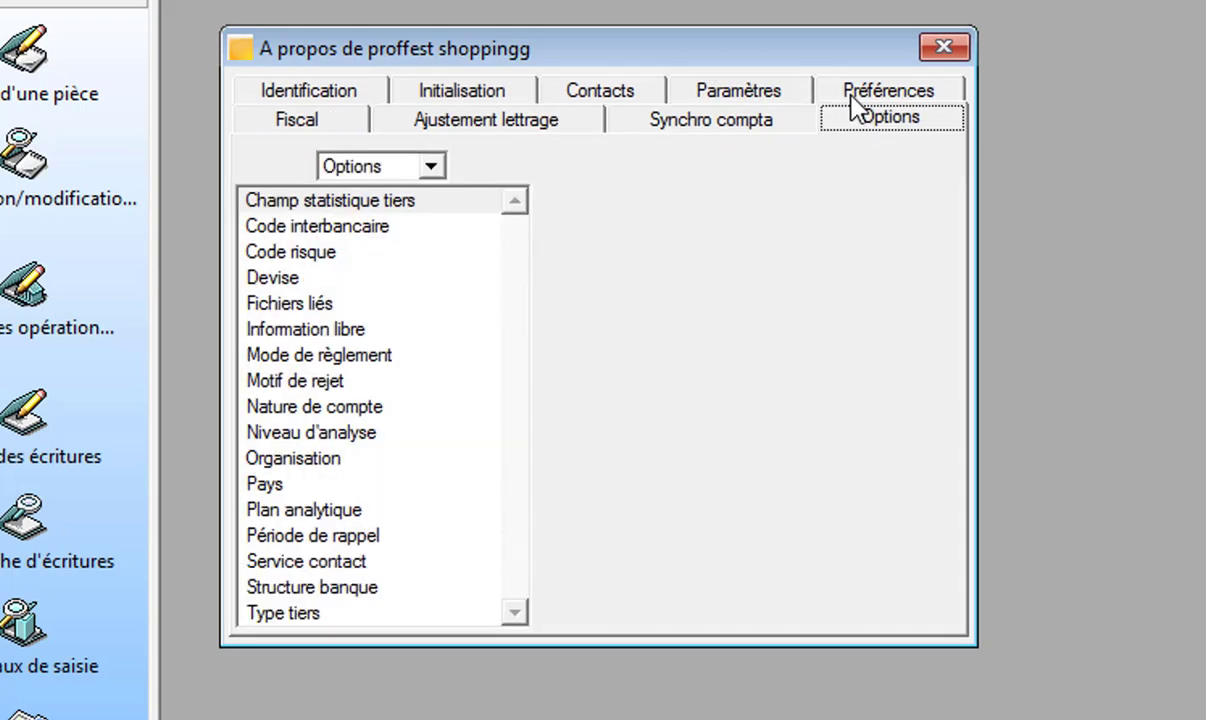
double_click(338, 357)
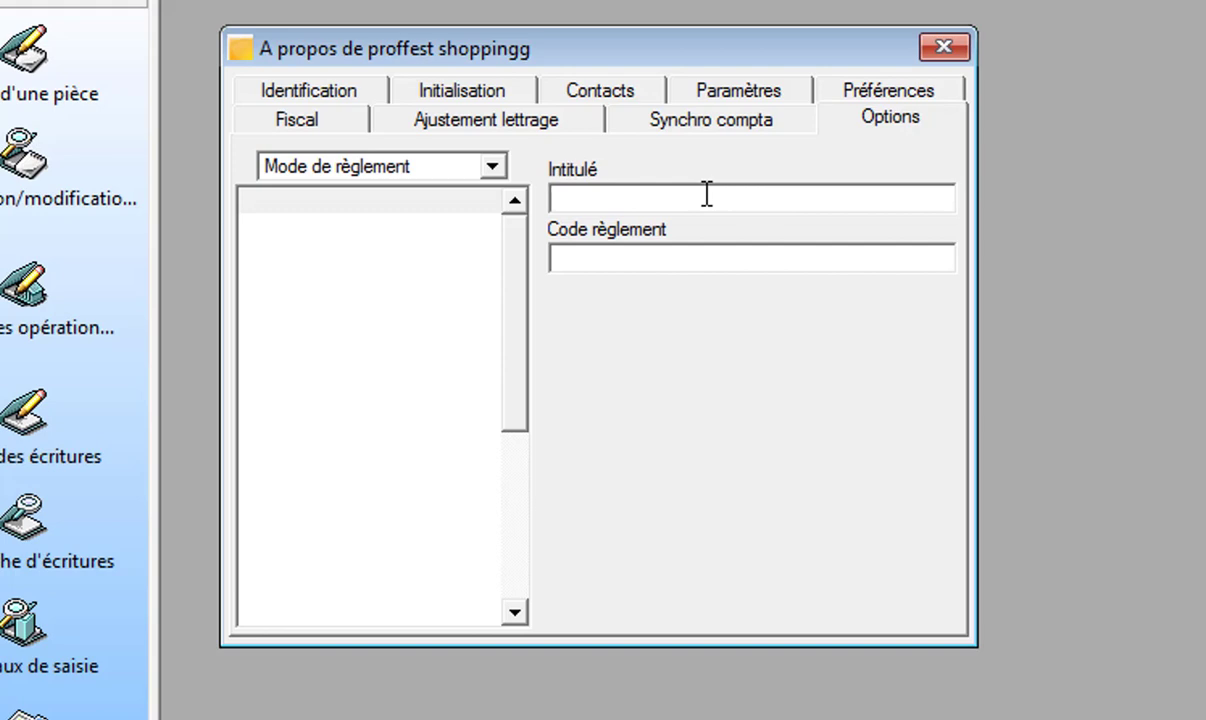
type("banque")
key("Tab")
type("bk")
key("Return")
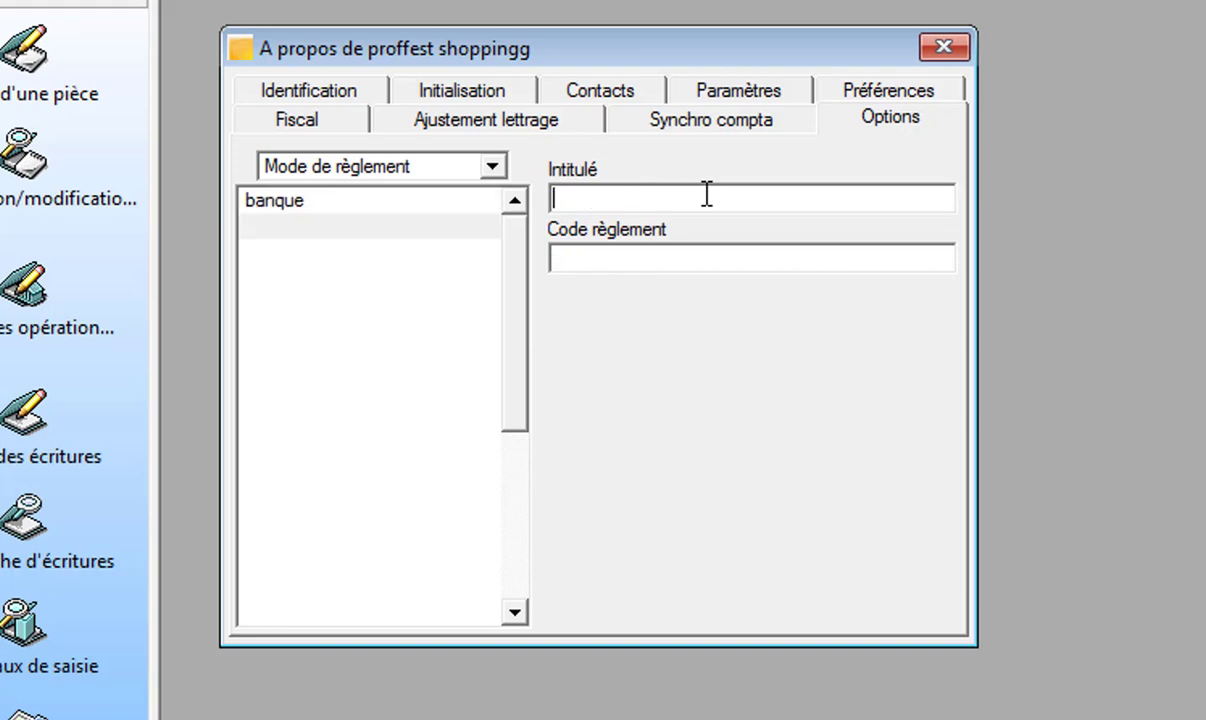
- Add a second payment method titled "Espèce" with code "esp"
type("e")
key("BackSpace")
type("Espèce")
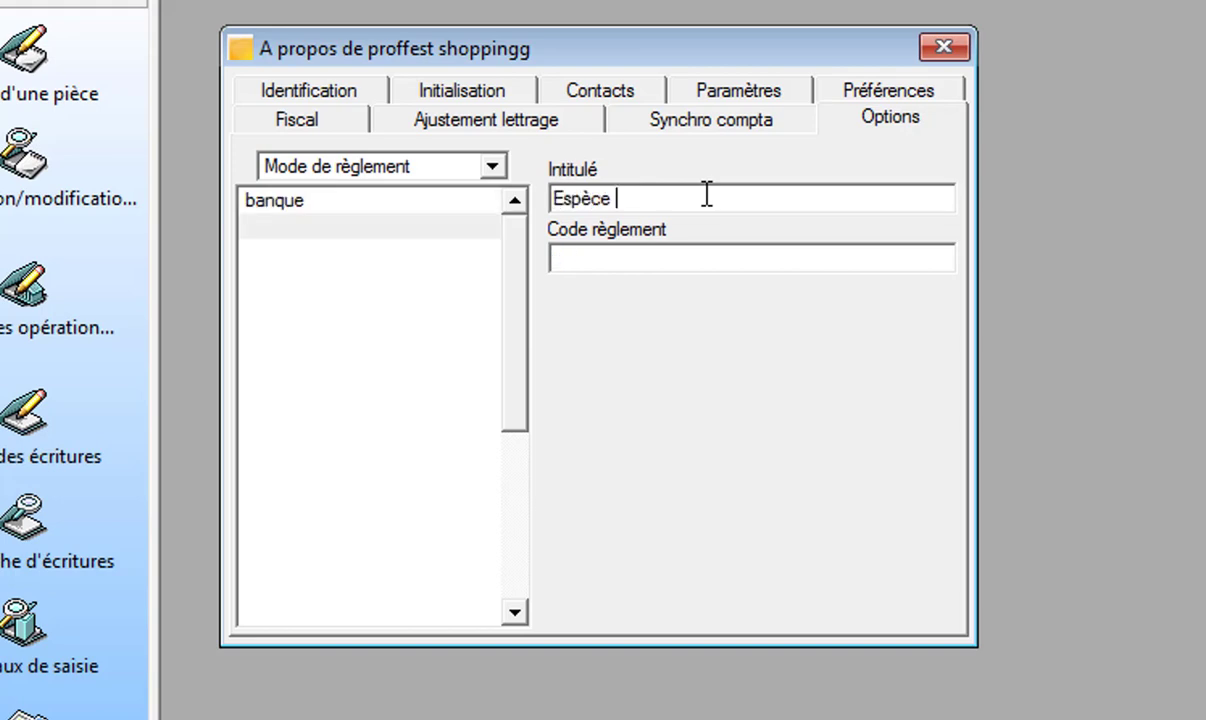
key("Tab")
type("esp")
key("Return")
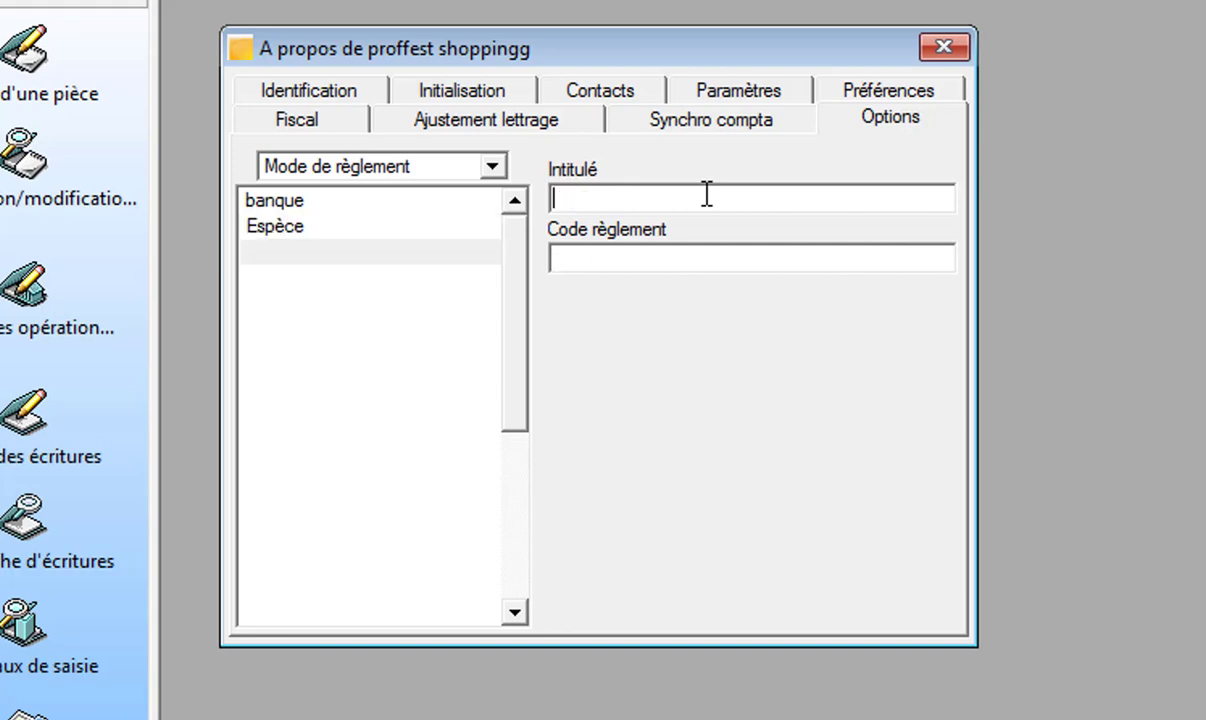
- Open the third-party types (Type tiers) and review the numbering settings of Client, Fournisseur and Salarié
left_click(492, 167)
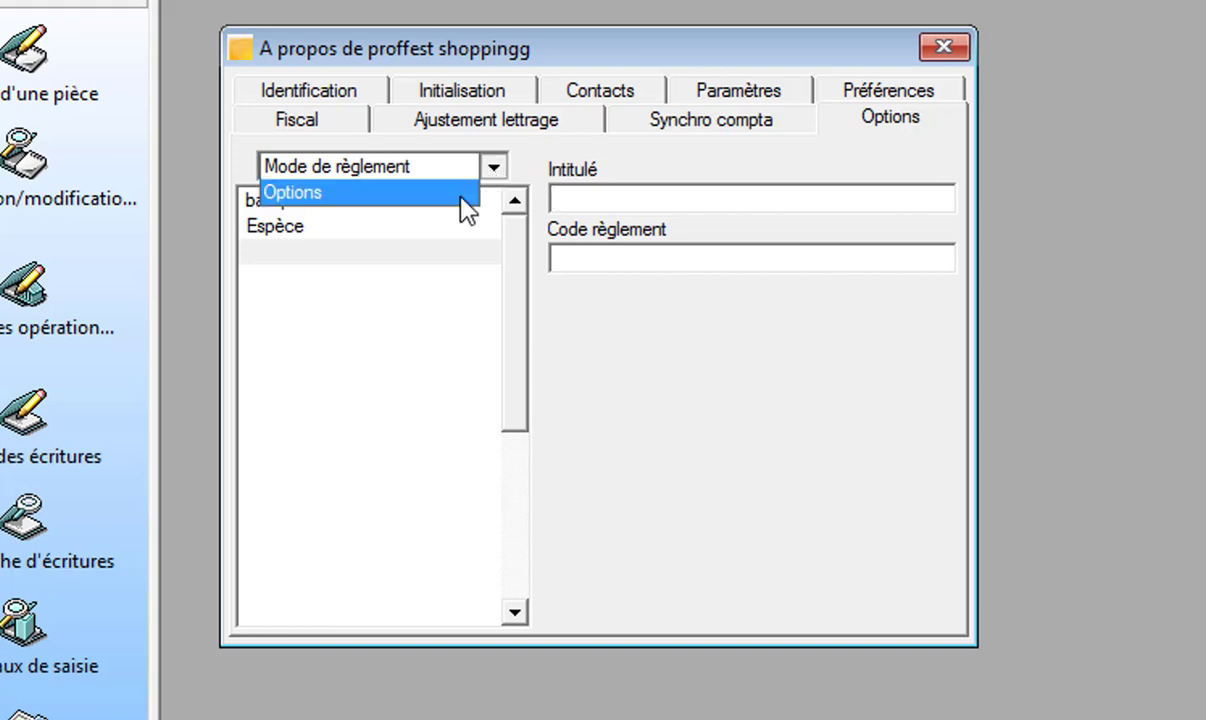
left_click(455, 193)
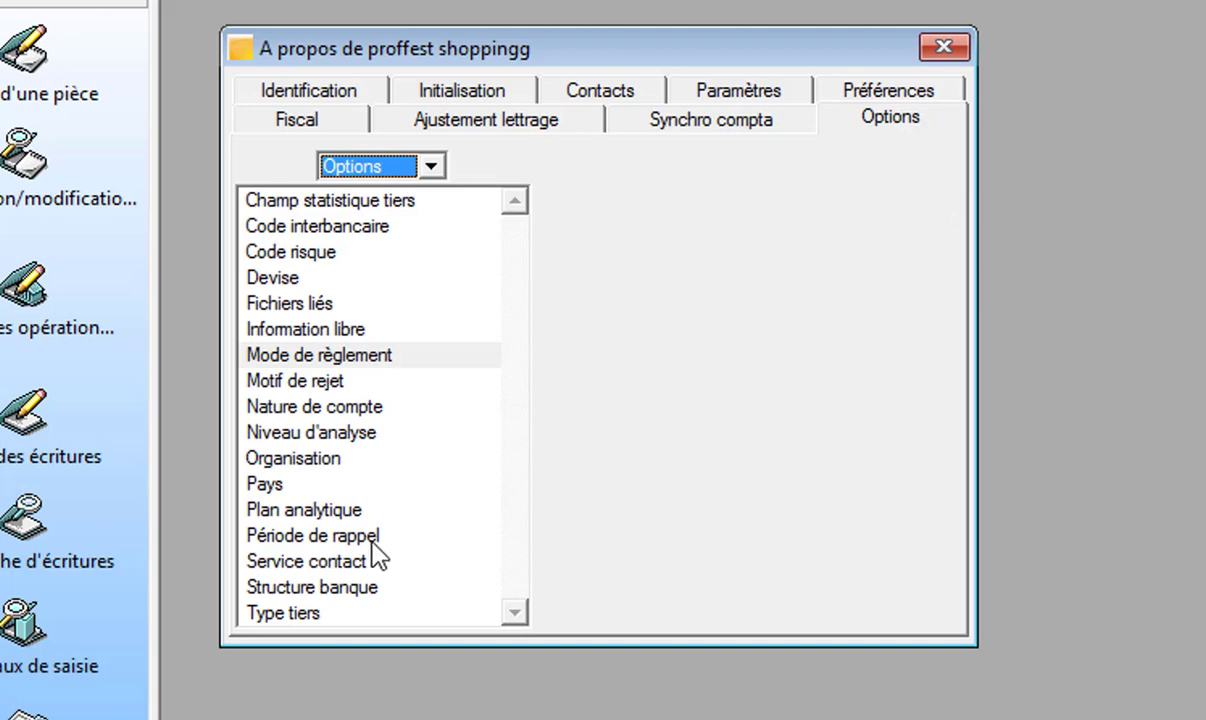
left_click(260, 613)
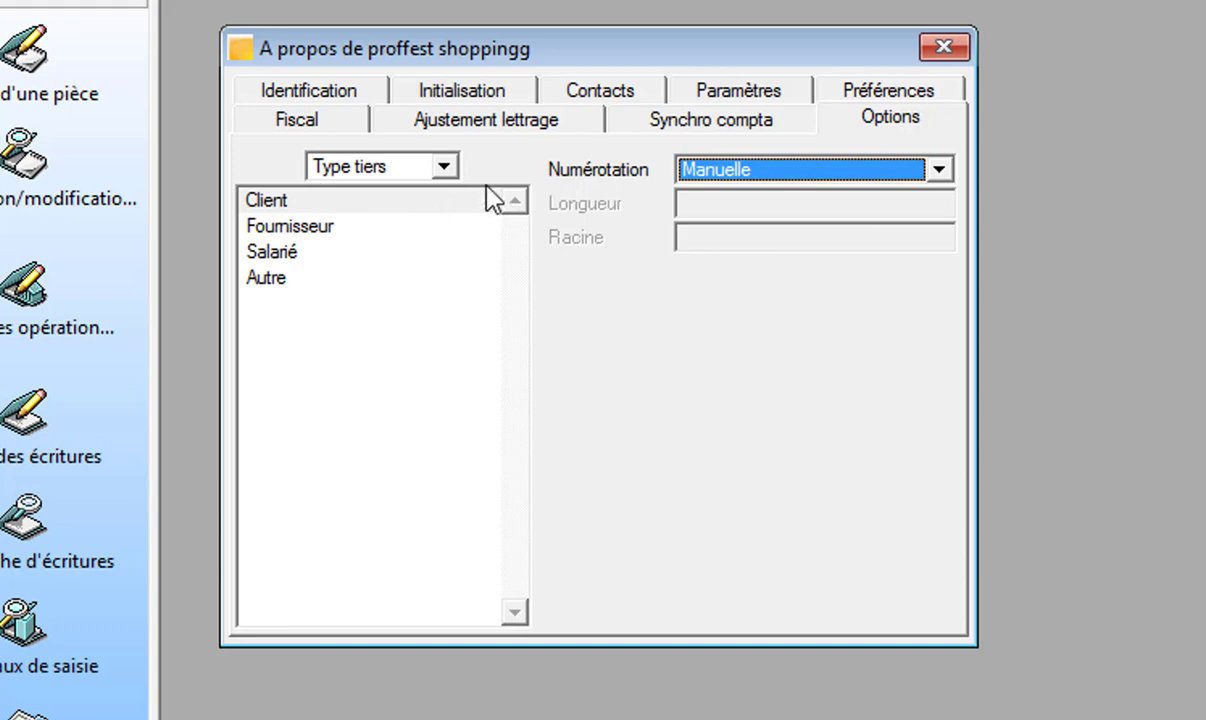
left_click(352, 210)
left_click(322, 230)
left_click(316, 251)
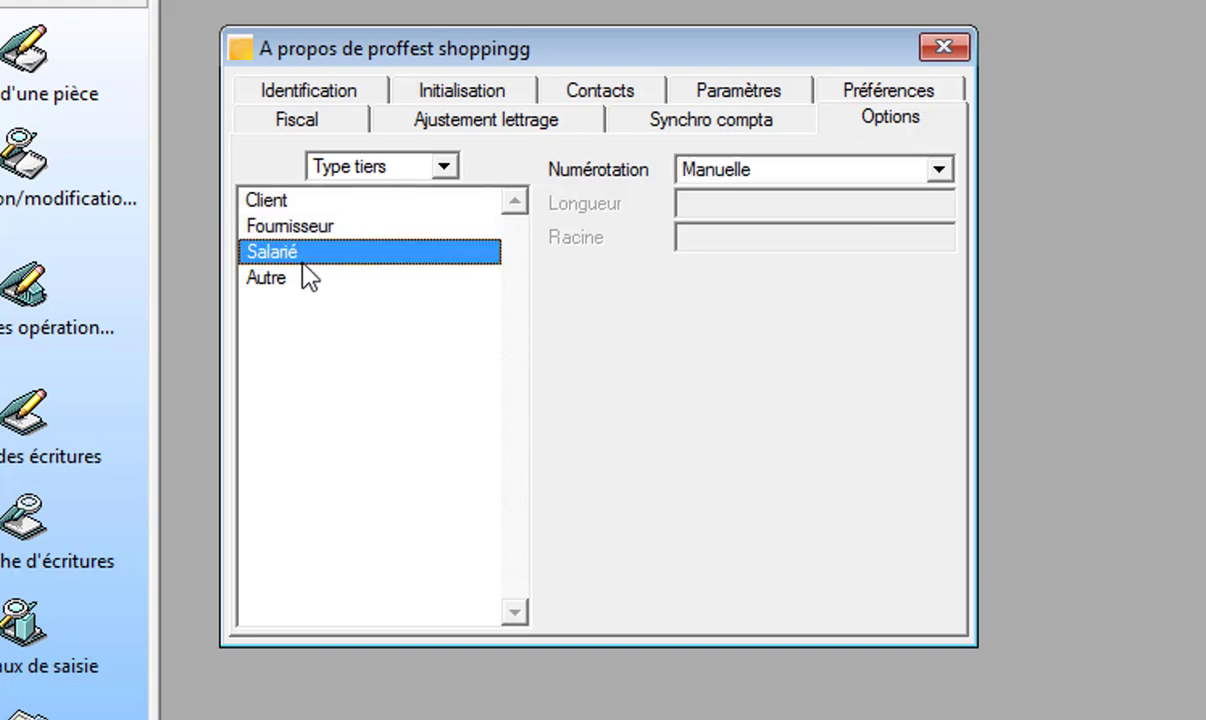
- Set the Client type's numbering to Automatique with length 7 and root "CL", and save the entry
left_click(333, 201)
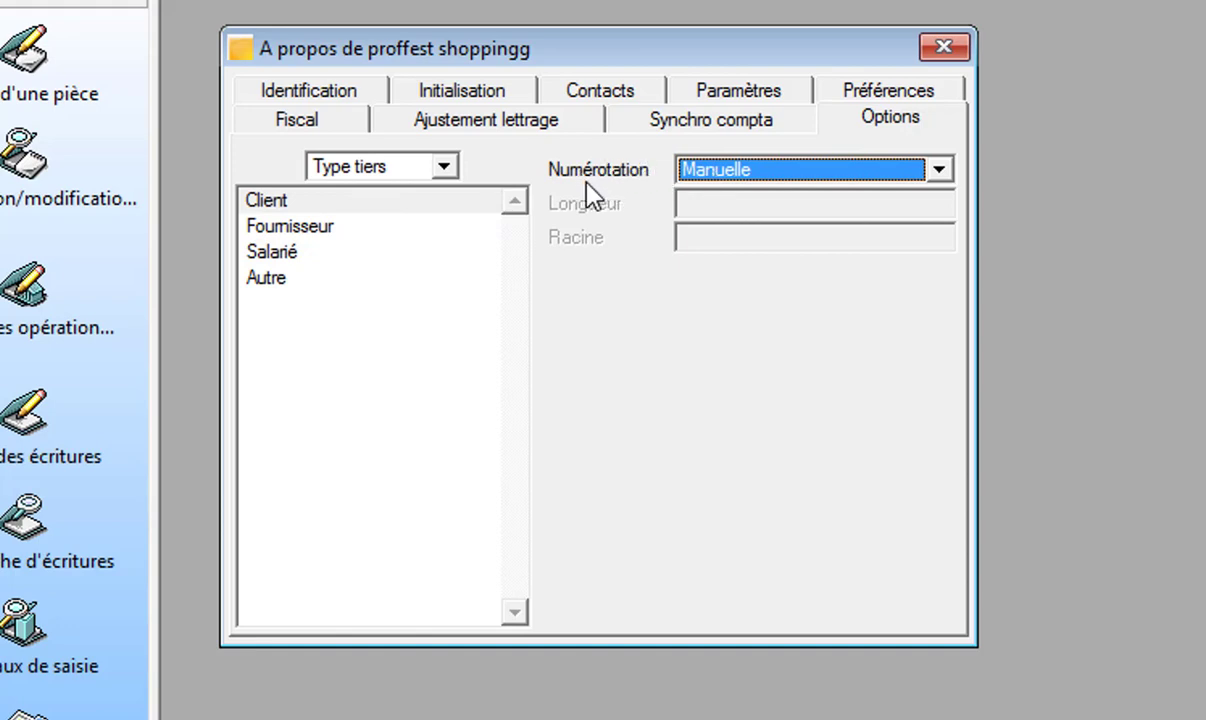
left_click(942, 172)
left_click(843, 200)
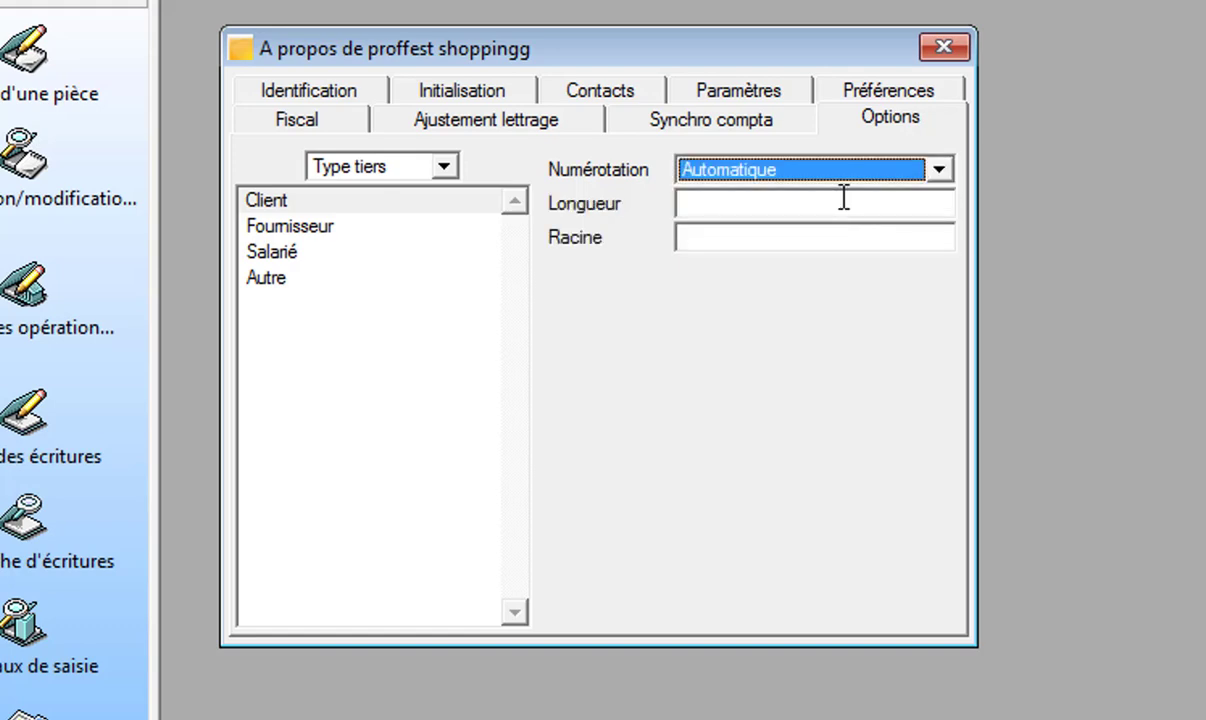
left_click(719, 208)
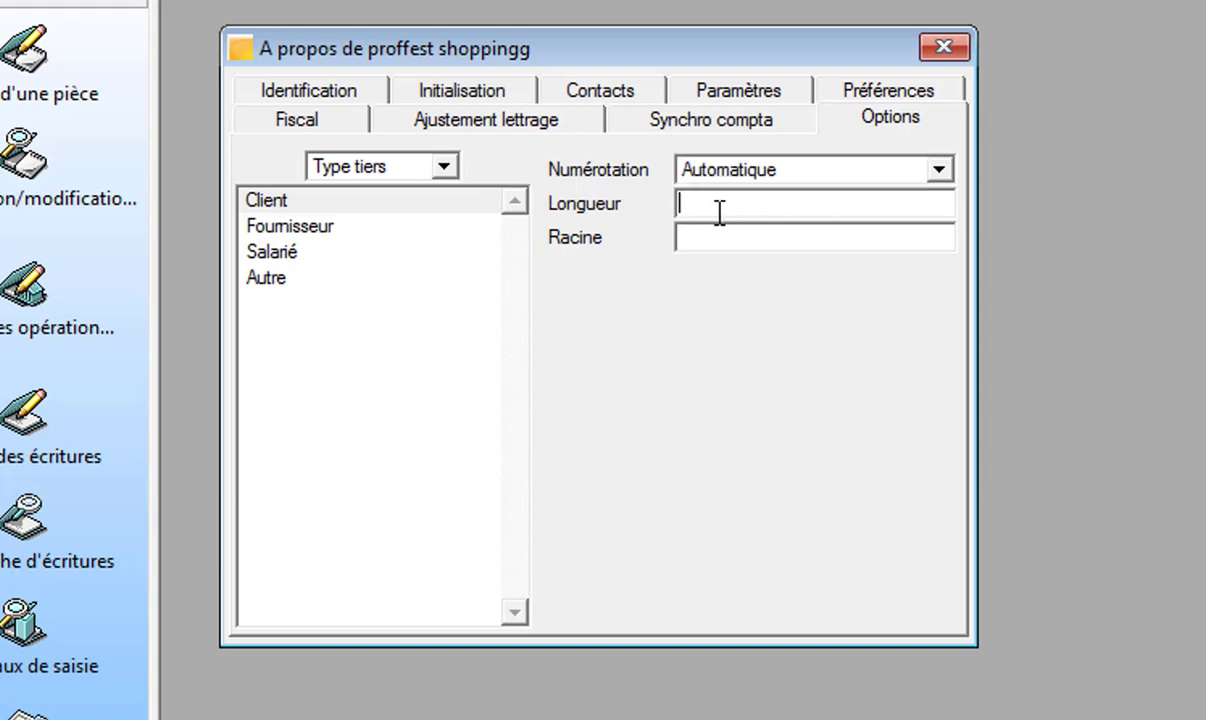
type("7")
left_click(722, 242)
type("CL")
left_click(940, 172)
left_click(941, 174)
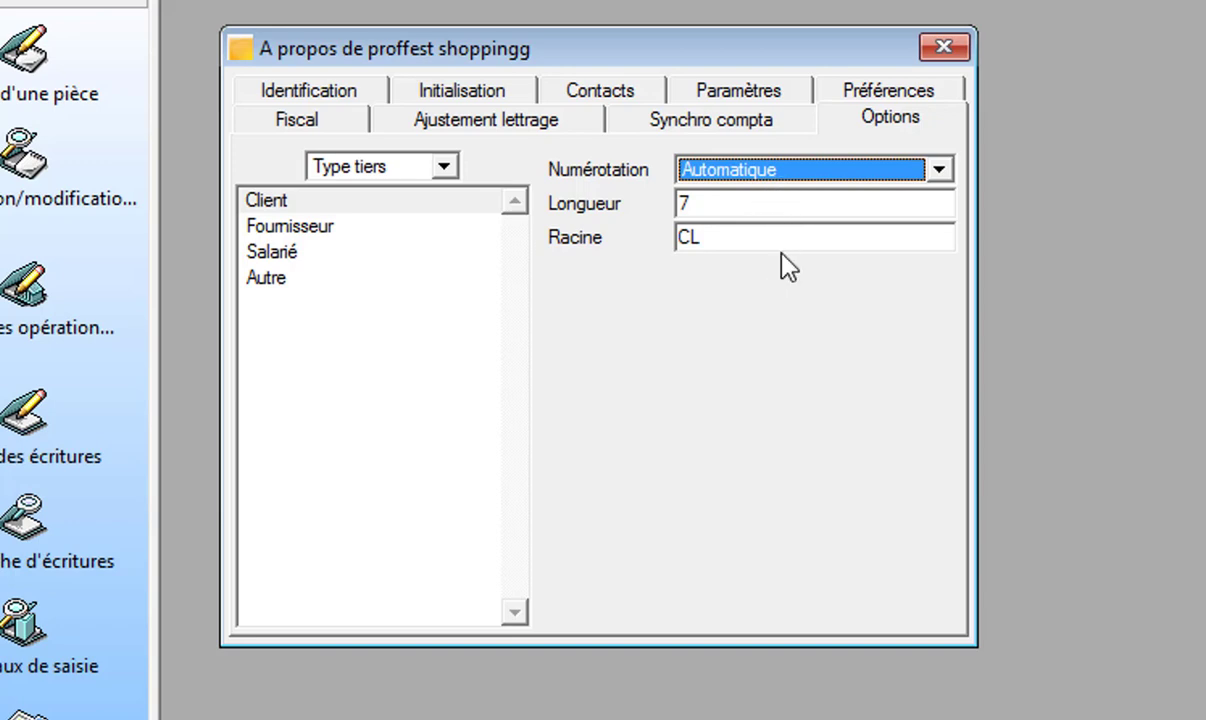
key("Down")
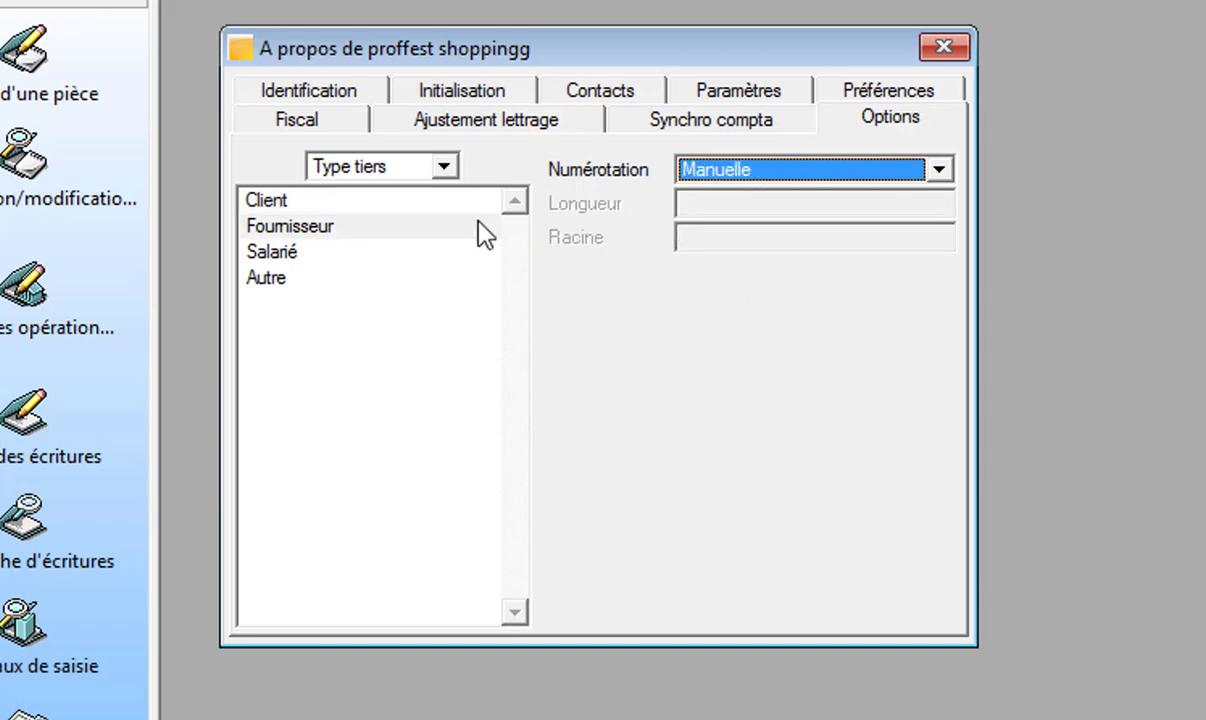
left_click(452, 203)
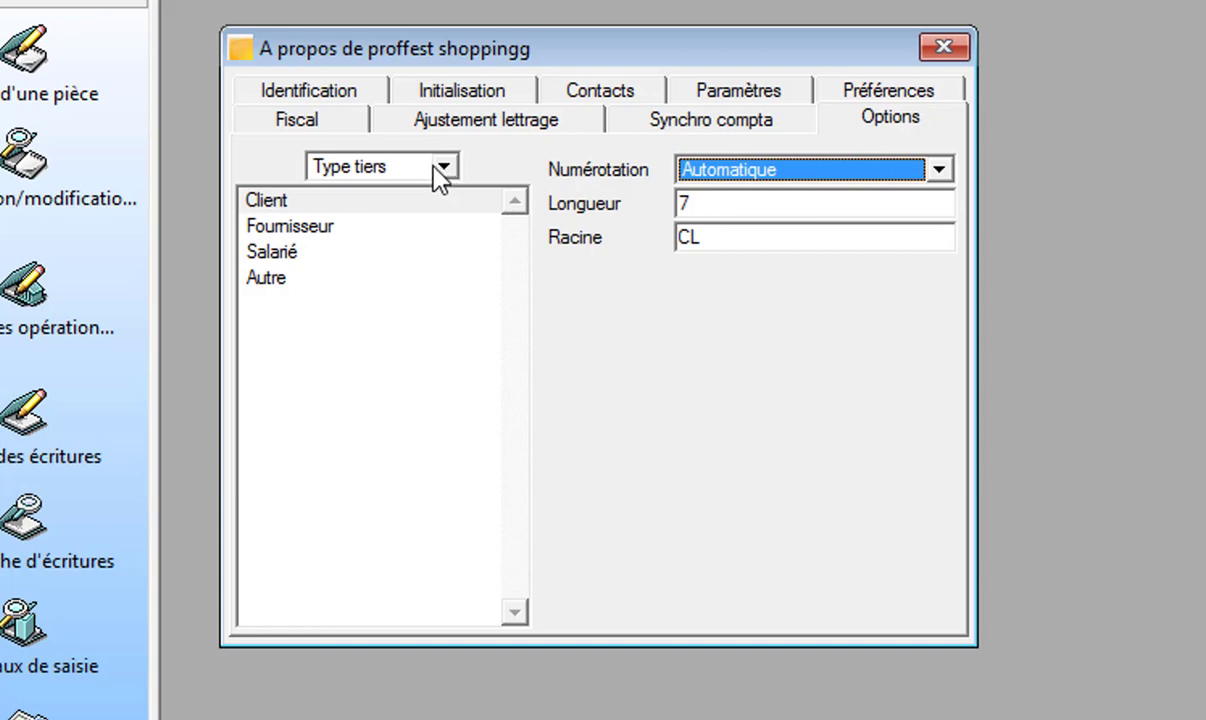
- Return to the list of company options and open the contact services (Service contact)
left_click(440, 168)
left_click(425, 191)
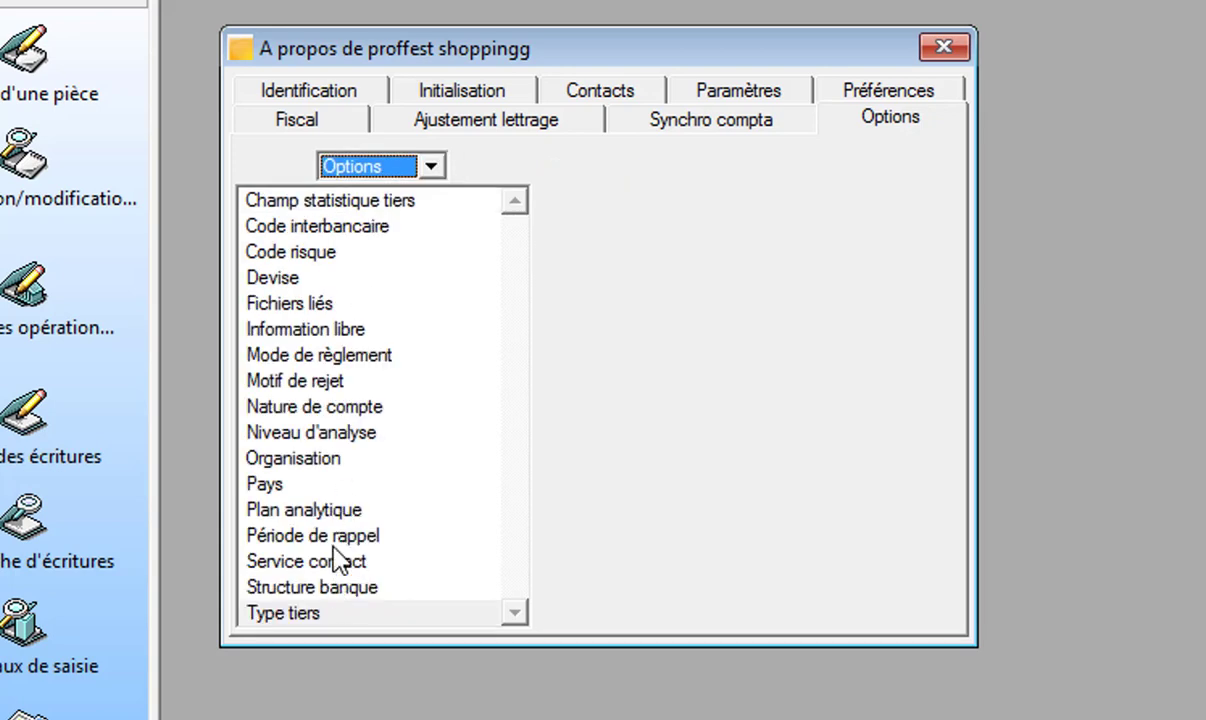
left_click(433, 168)
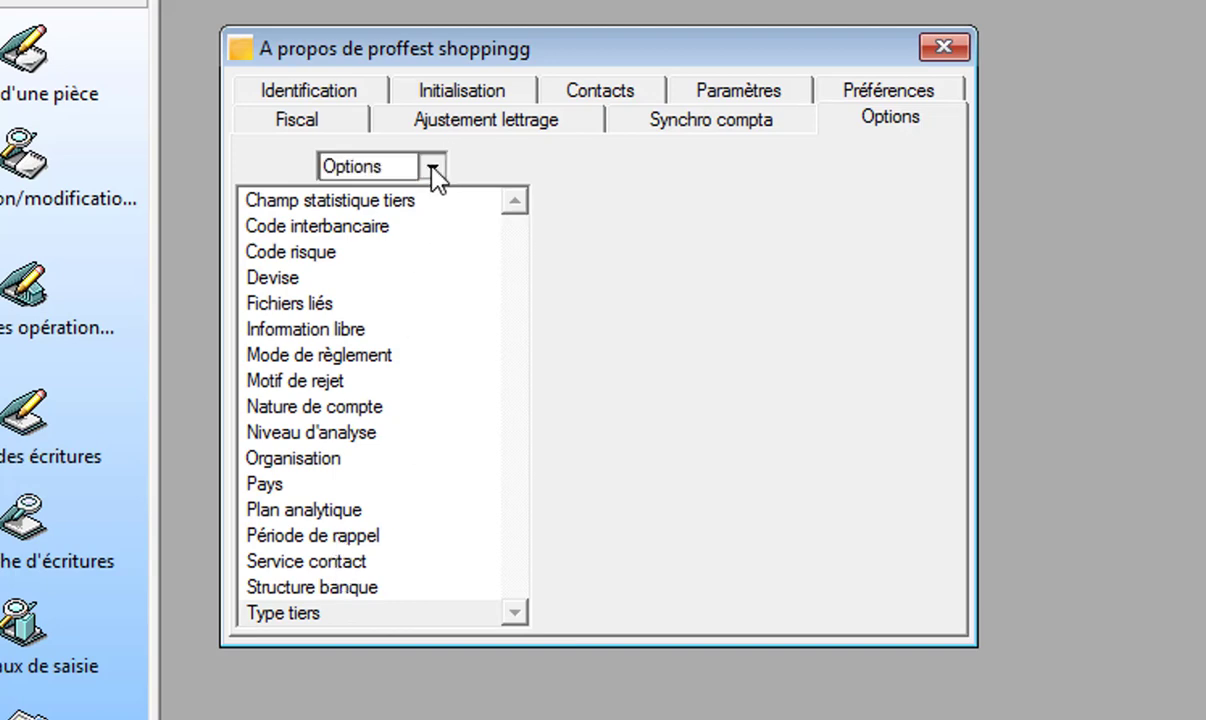
left_click(326, 578)
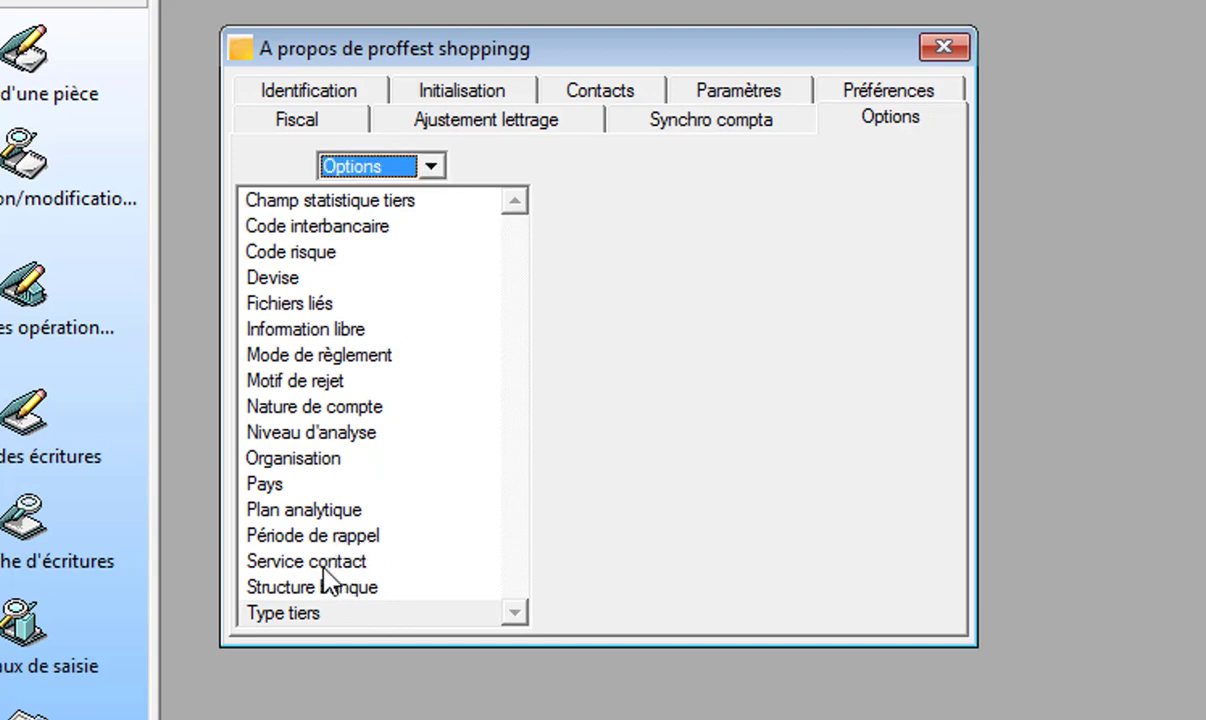
left_click(330, 563)
left_click(330, 563)
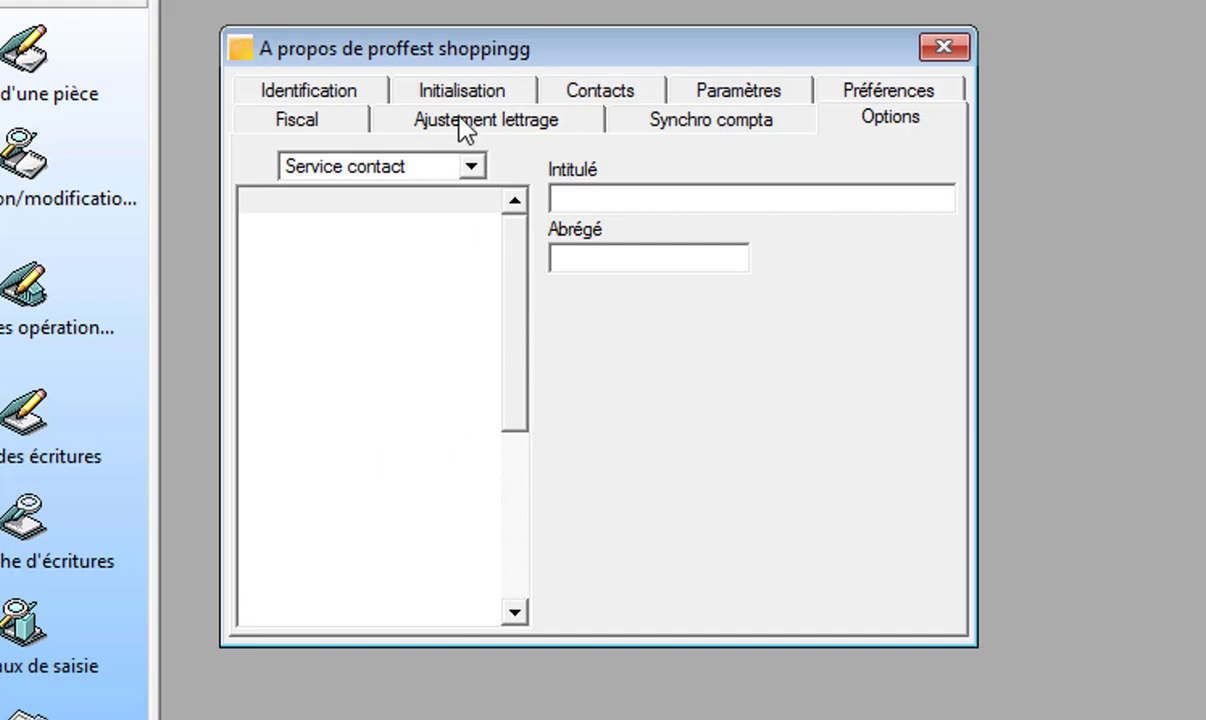
- Check which services can be chosen for a company contact
left_click(609, 96)
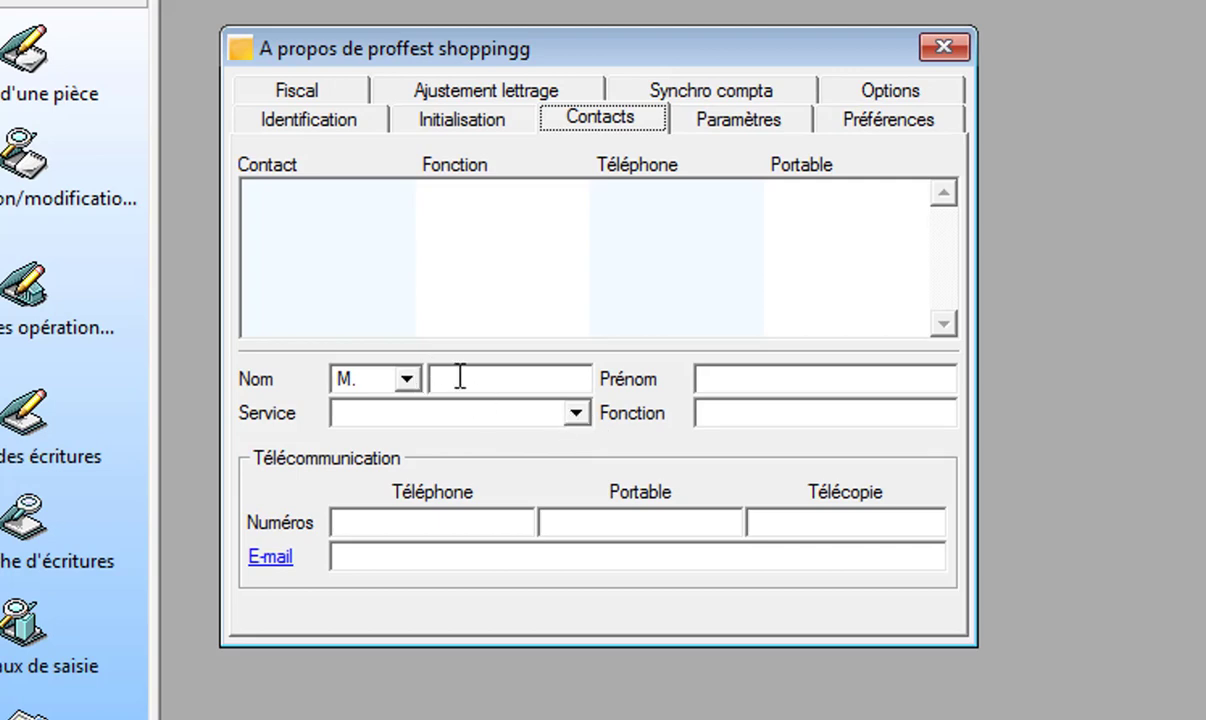
left_click(577, 414)
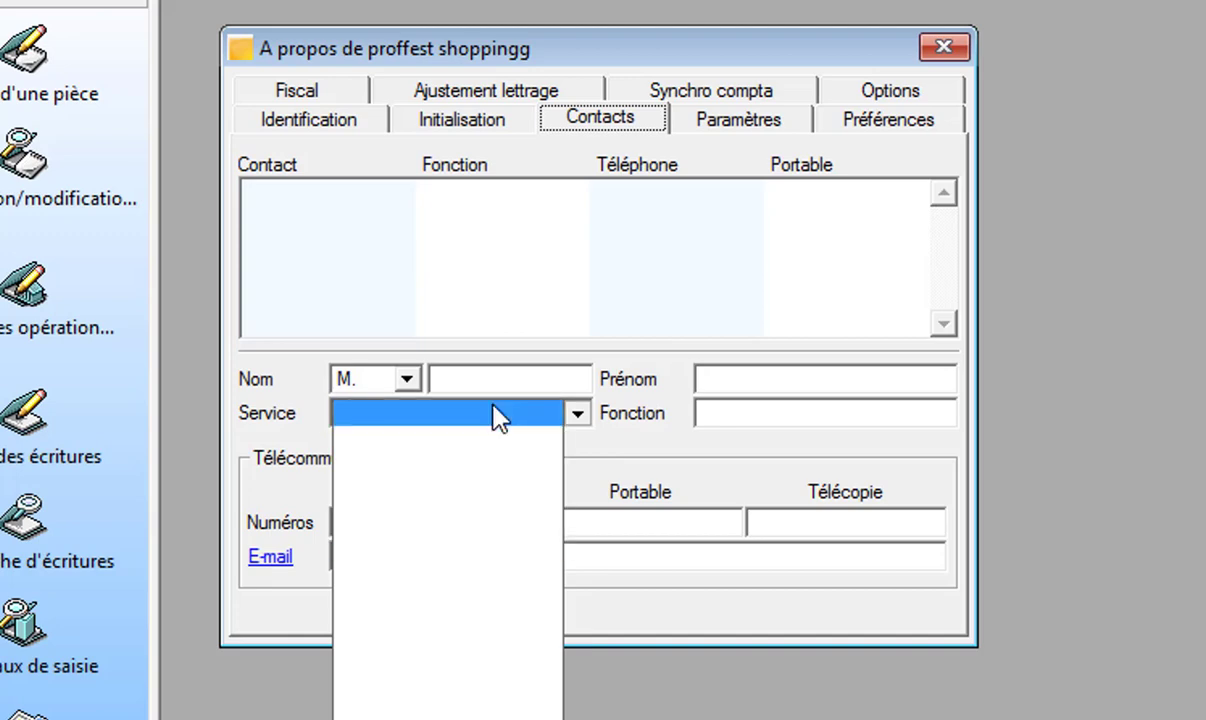
left_click(589, 413)
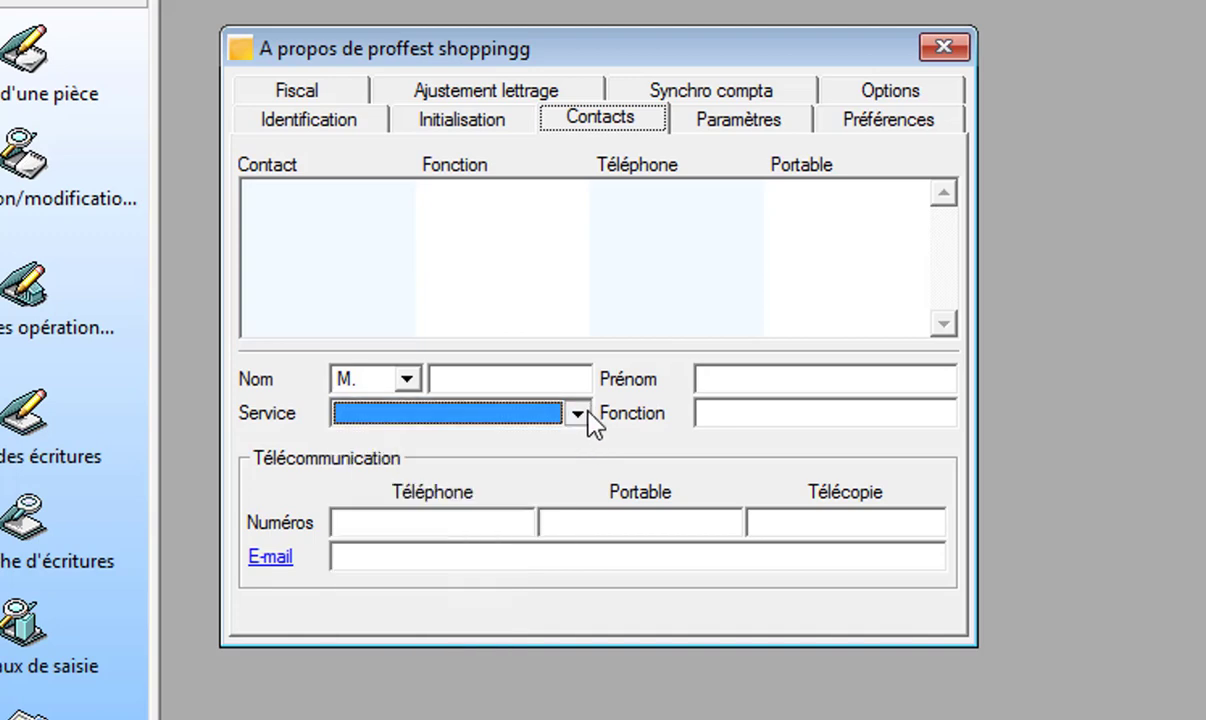
- Add the contact services "MARETING" and "COMPTABLE" to the Service contact options
left_click(886, 98)
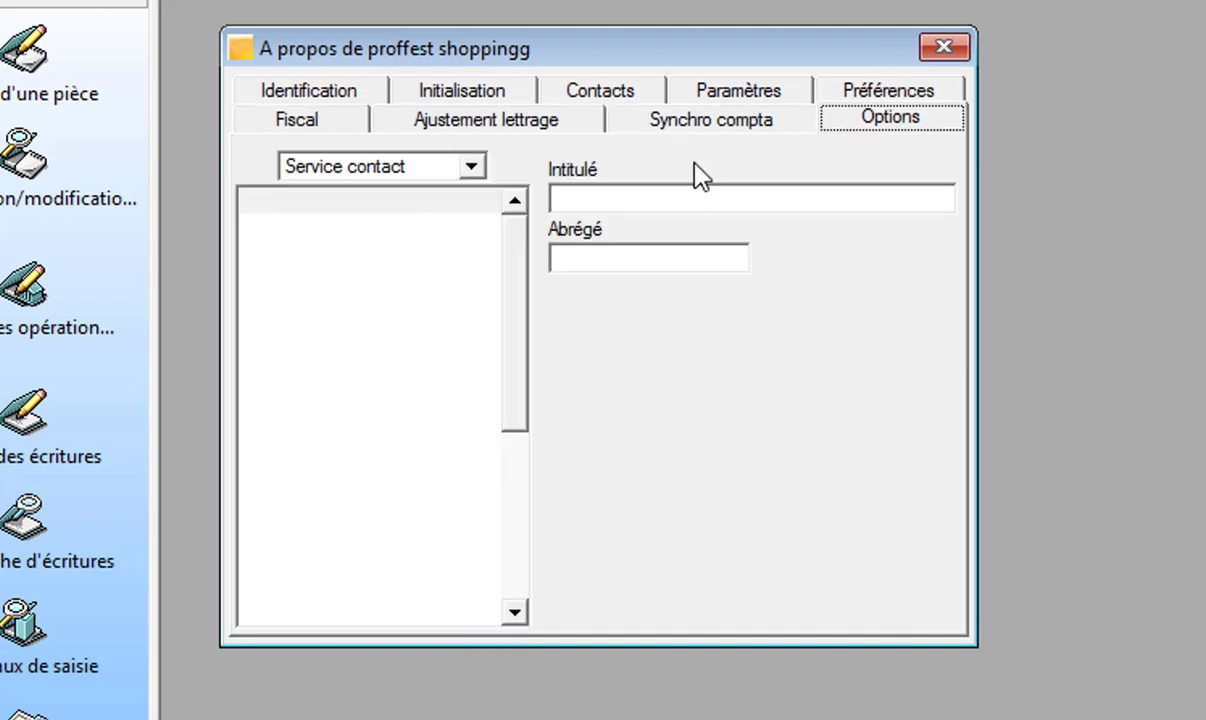
left_click(474, 166)
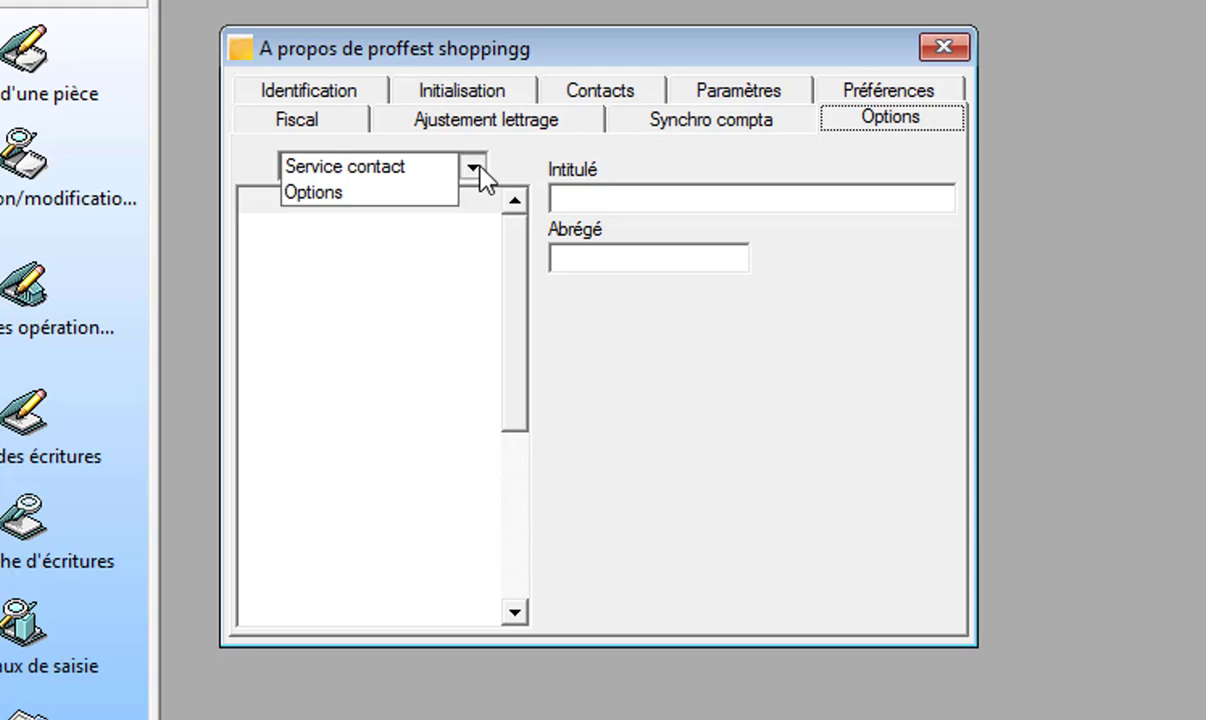
left_click(410, 193)
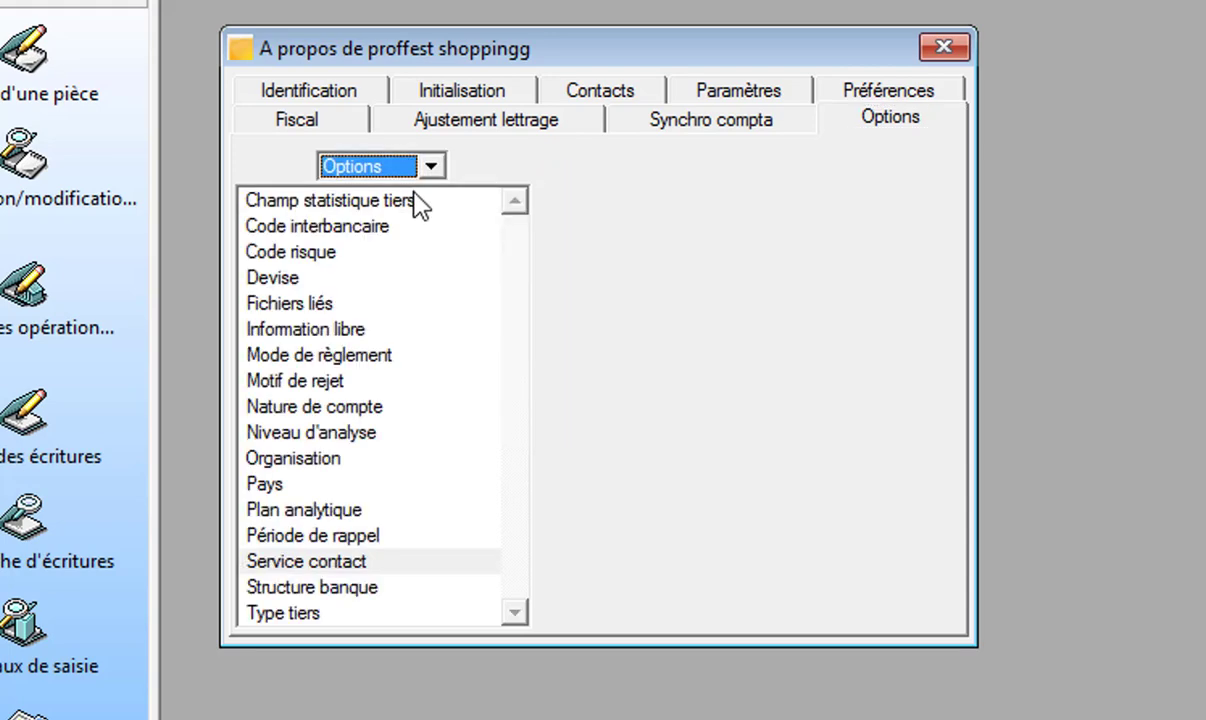
left_click(328, 566)
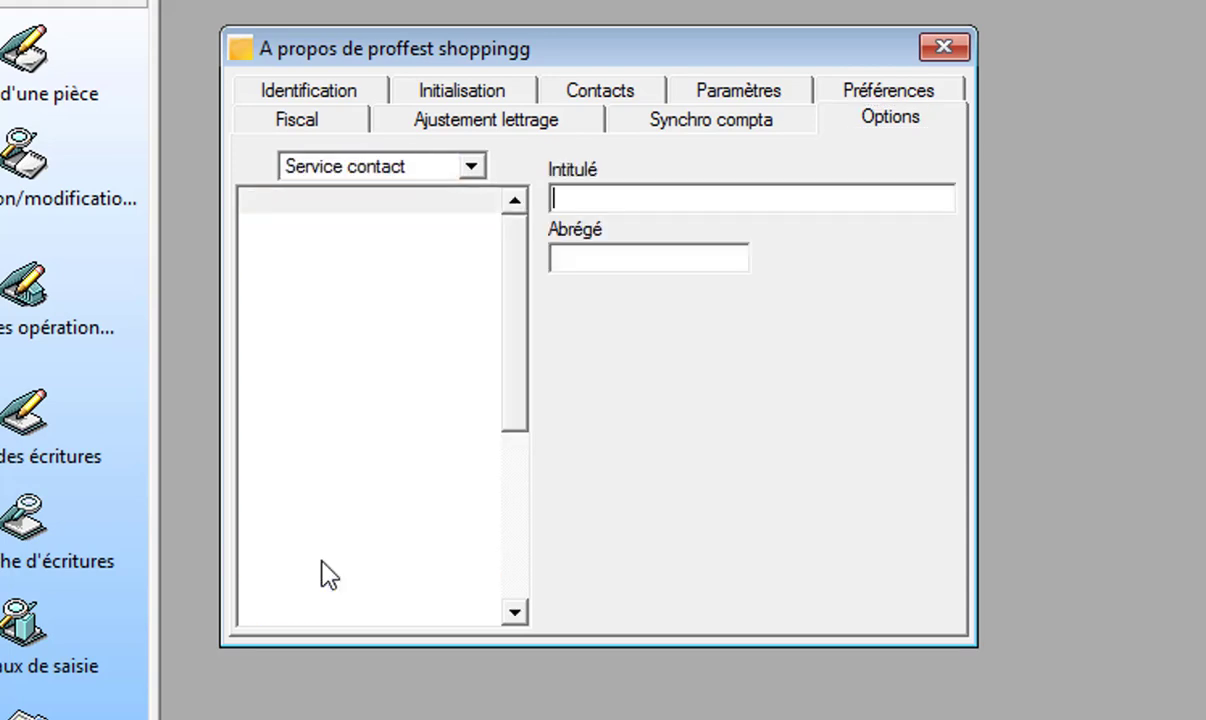
left_click(687, 201)
type("MARET")
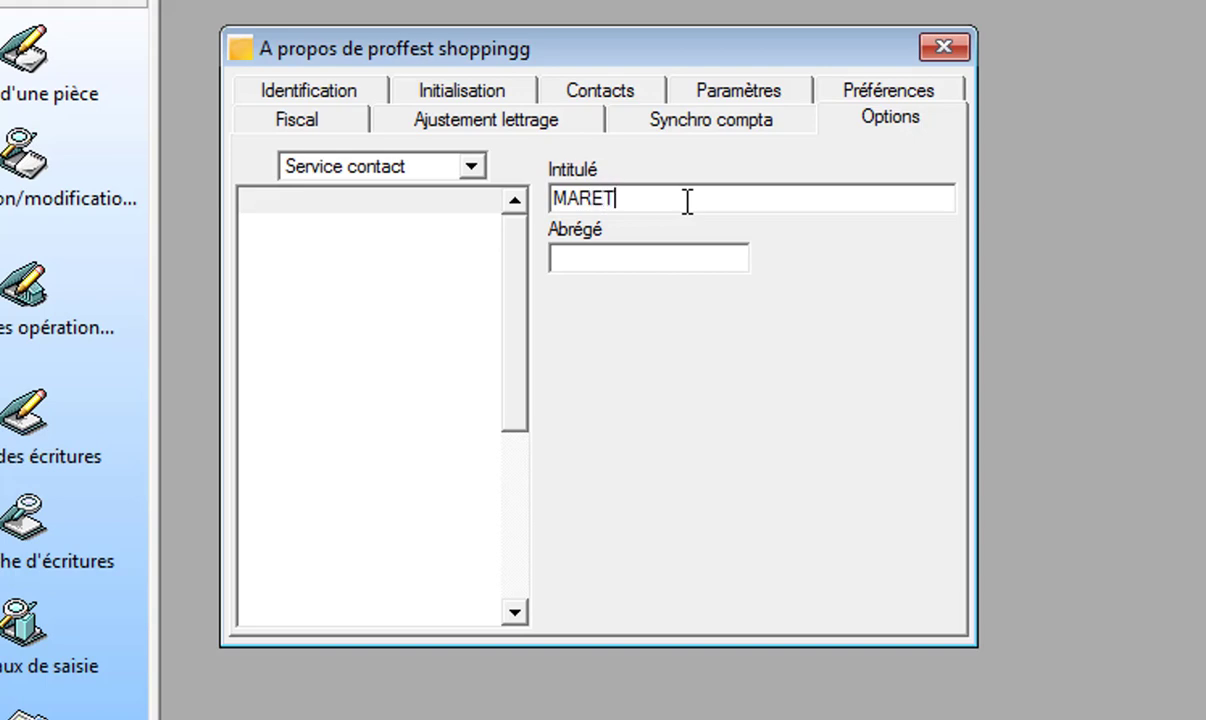
type("ING")
type("M")
key("Return")
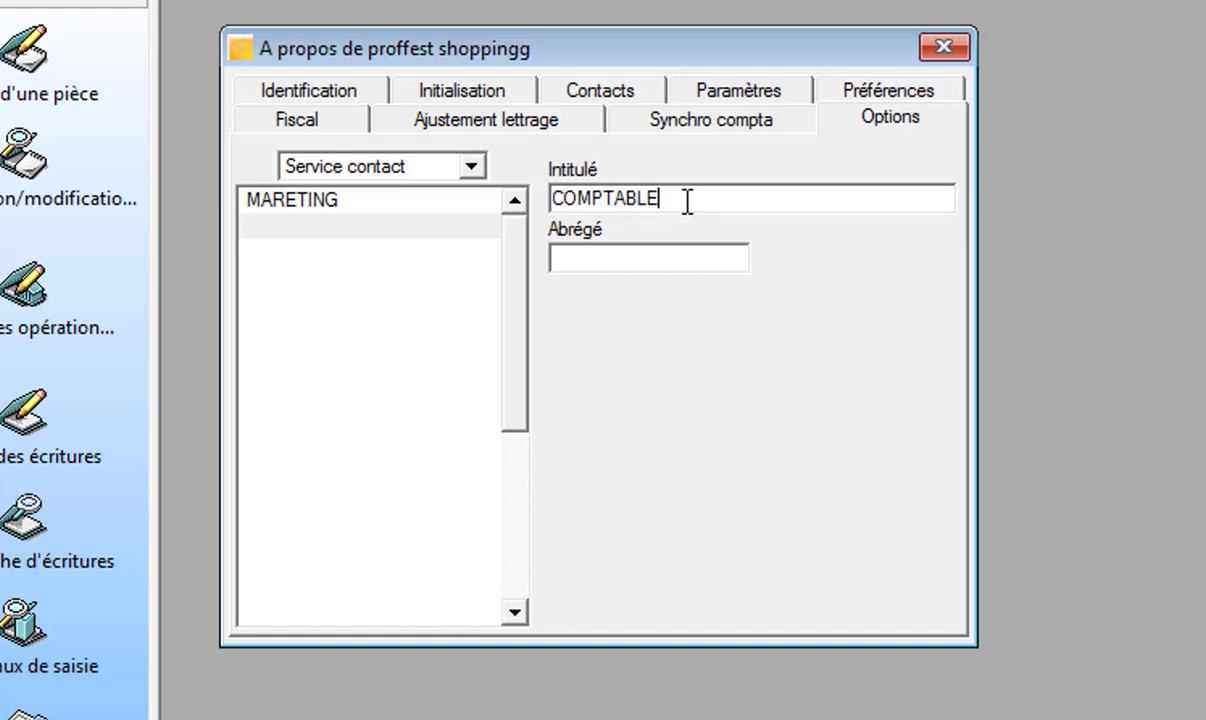
key("Return")
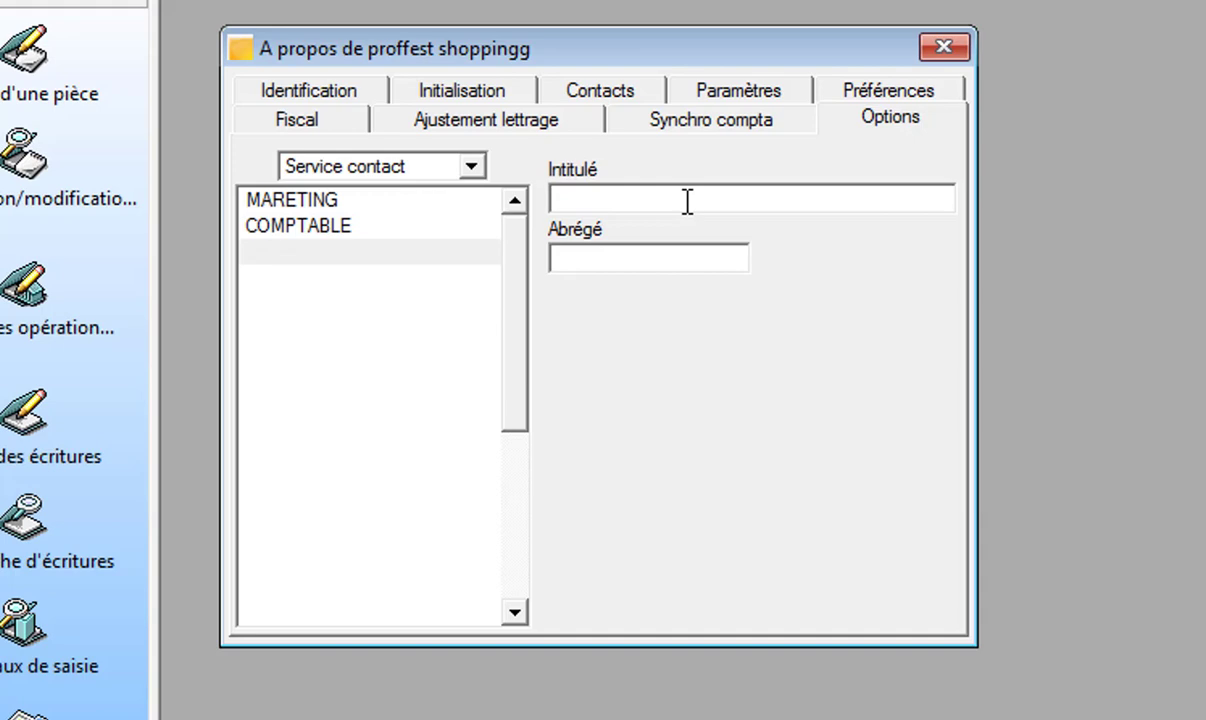
- Start a new company contact with the title M. and enter the contact's surname and first name
left_click(612, 95)
left_click(576, 414)
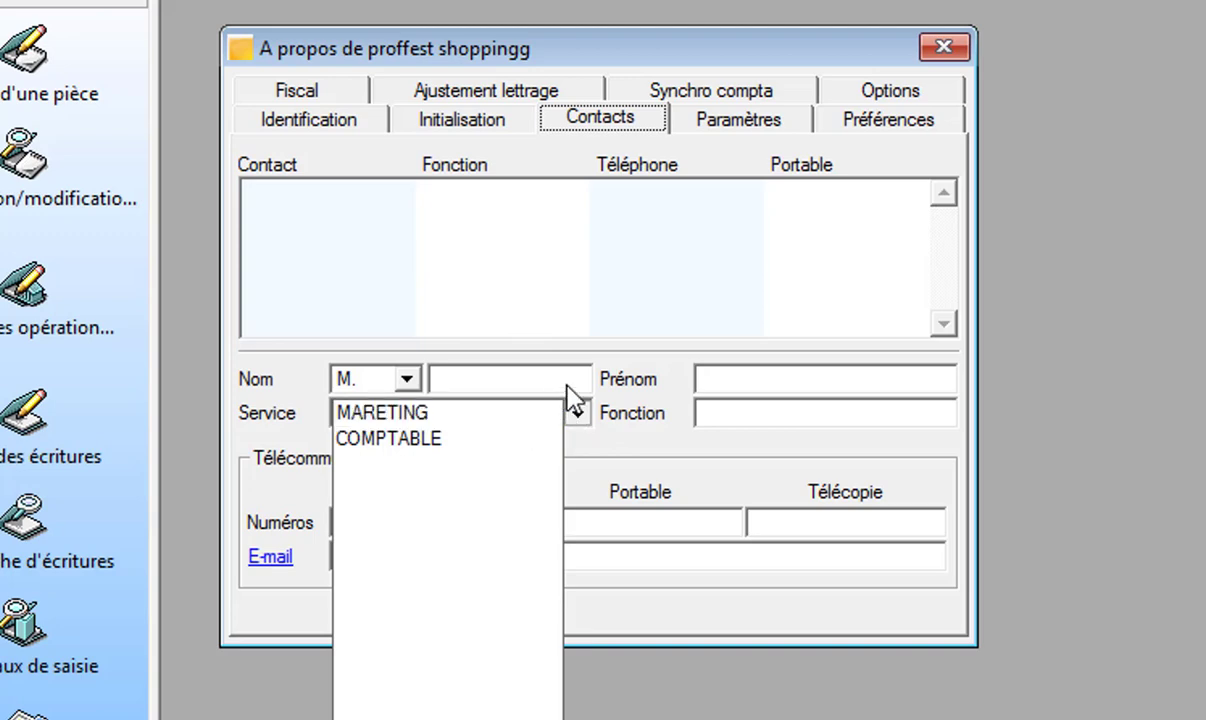
left_click(572, 406)
left_click(414, 380)
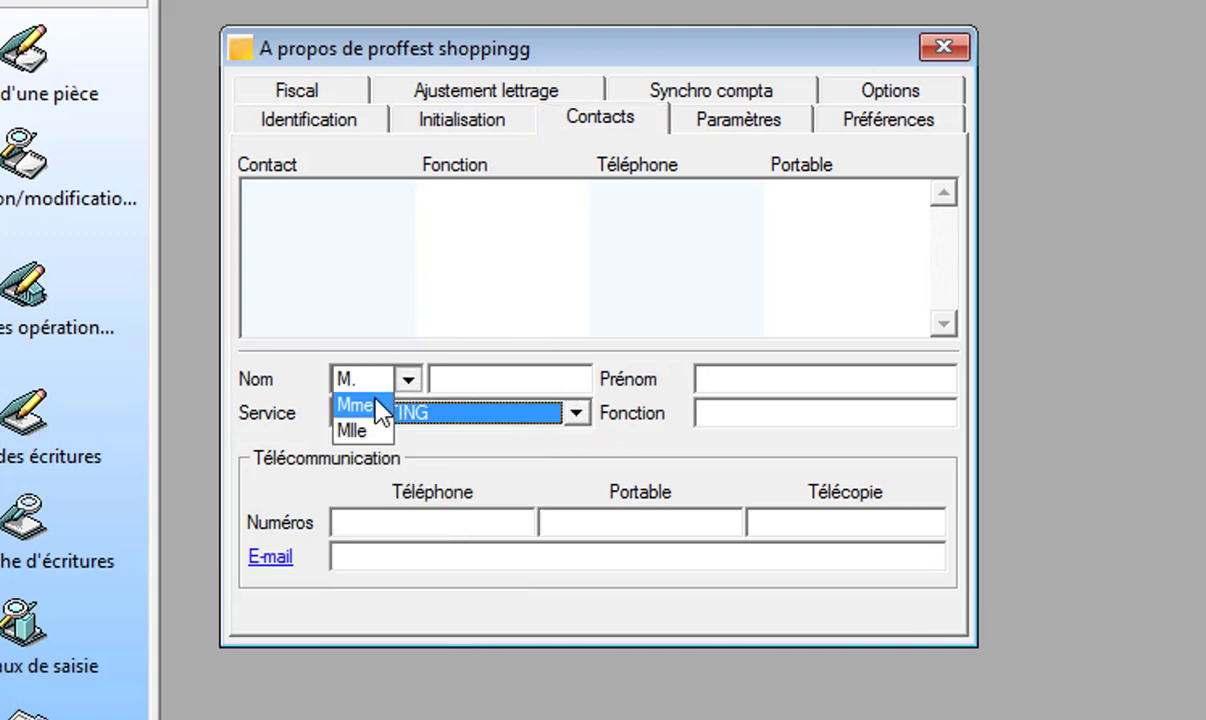
left_click(379, 384)
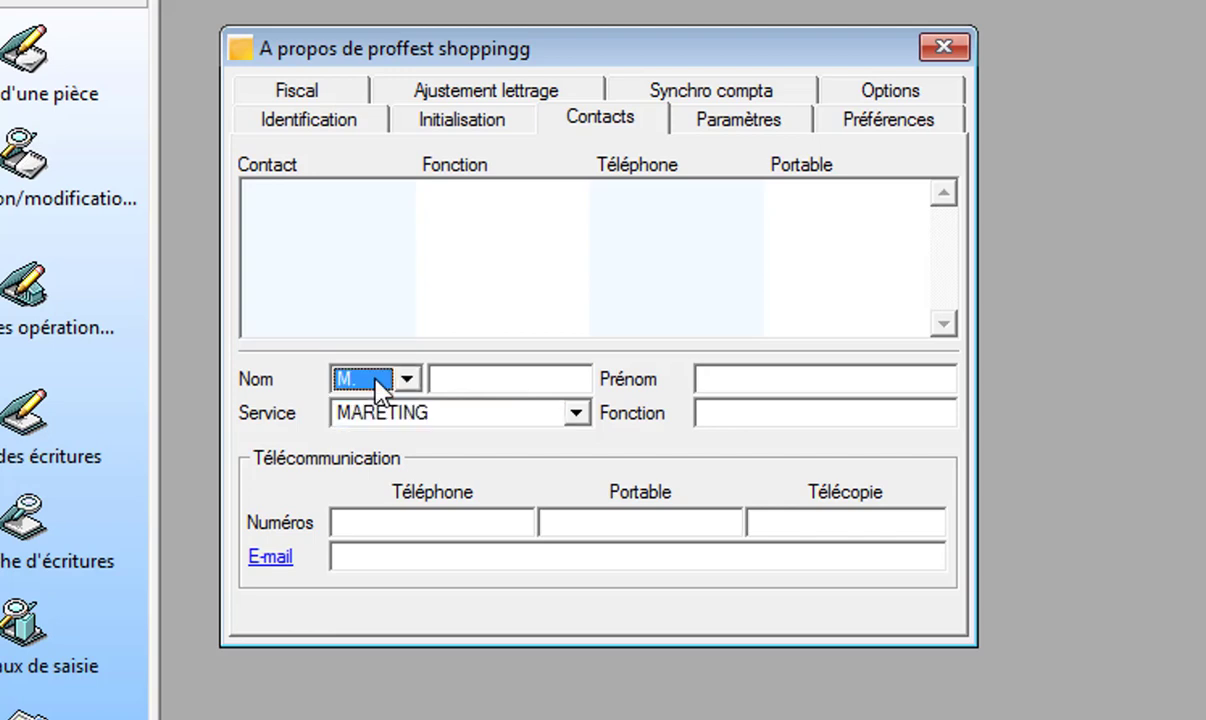
left_click(471, 374)
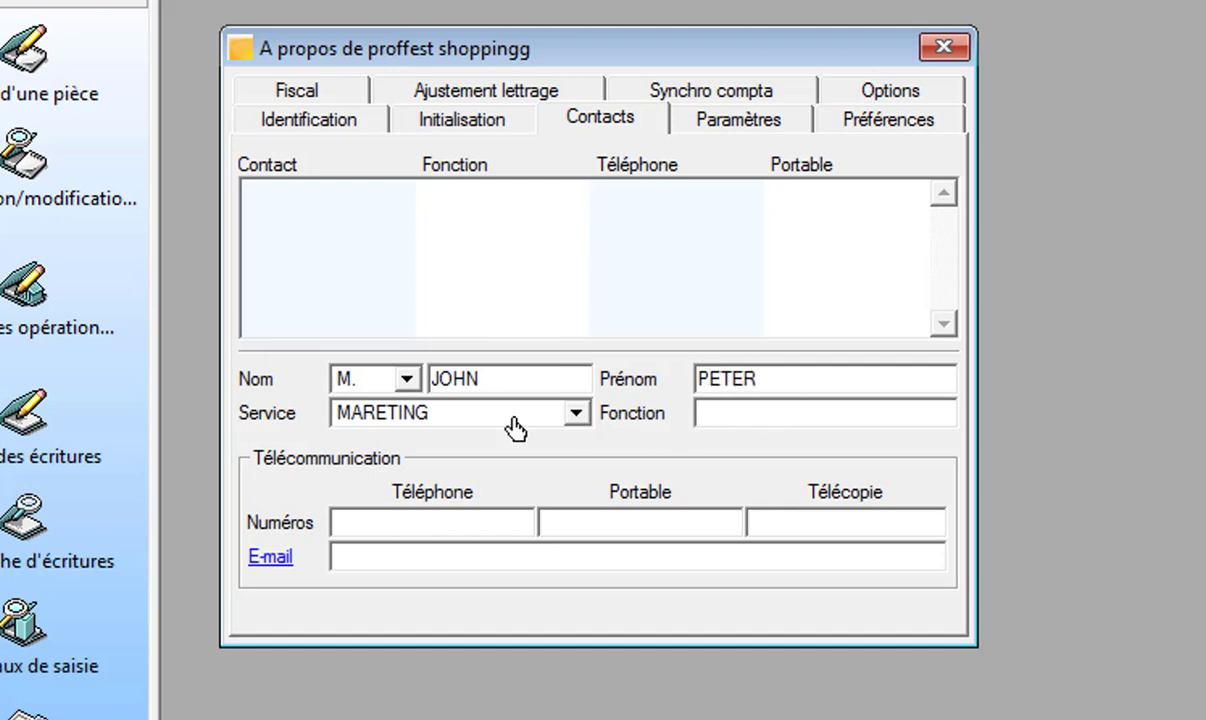
- Assign the contact to the COMPTABLE service with function "SAISIE D'ECRITURE", enter the phone number and save the contact
left_click(579, 419)
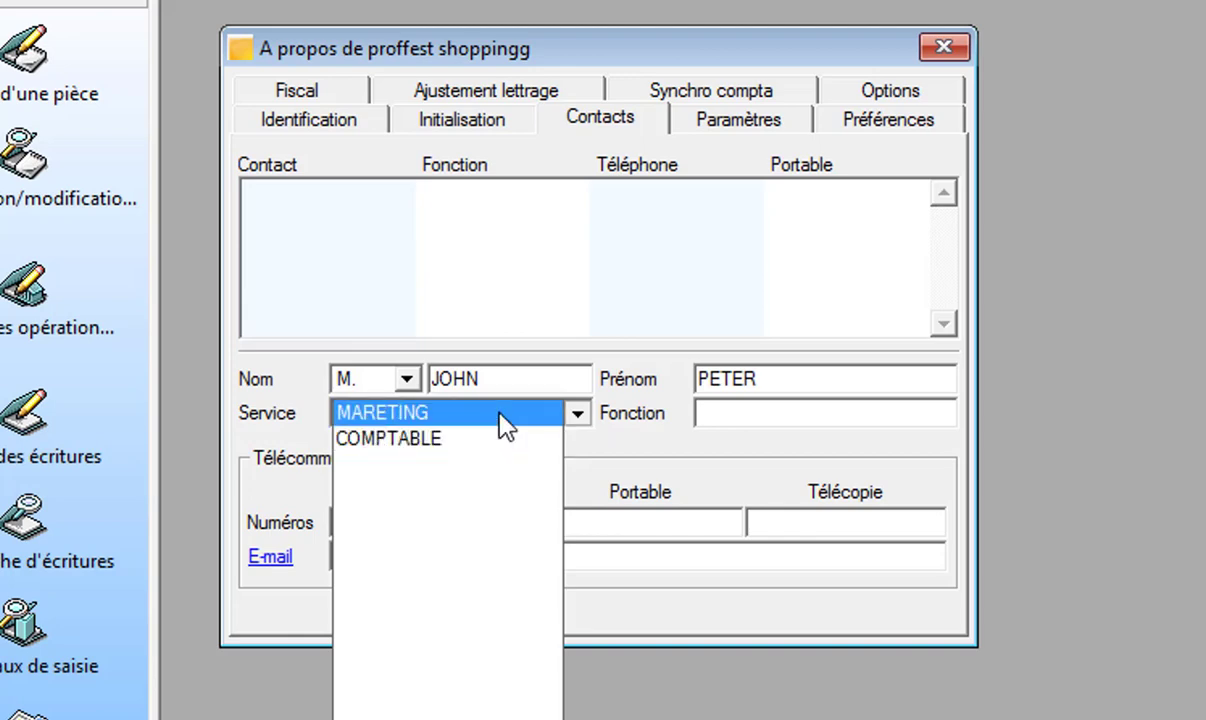
left_click(432, 450)
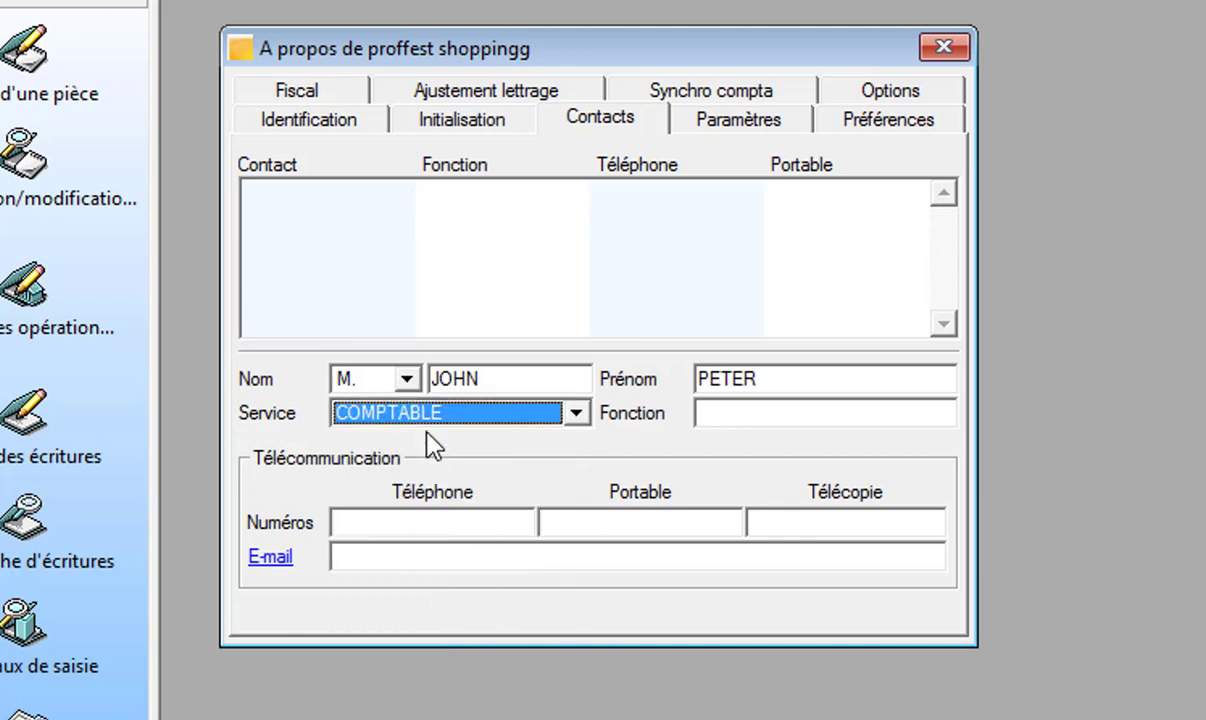
key("Tab")
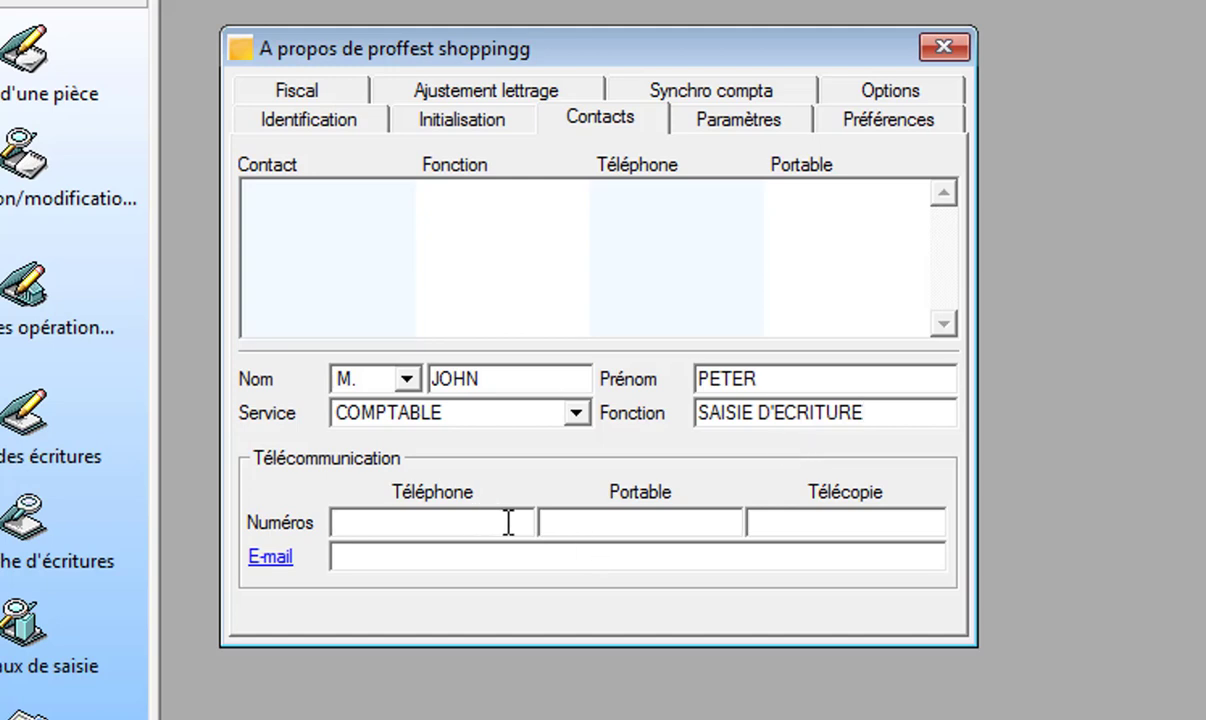
type("88")
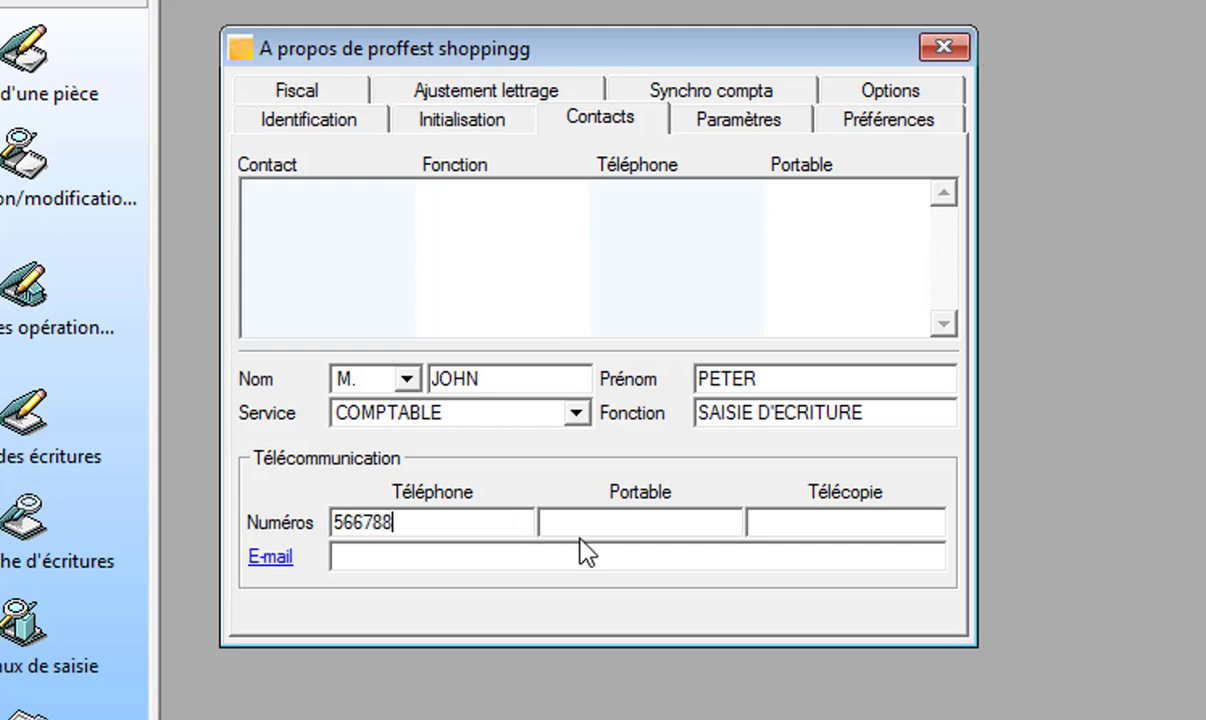
key("Tab")
key("Return")
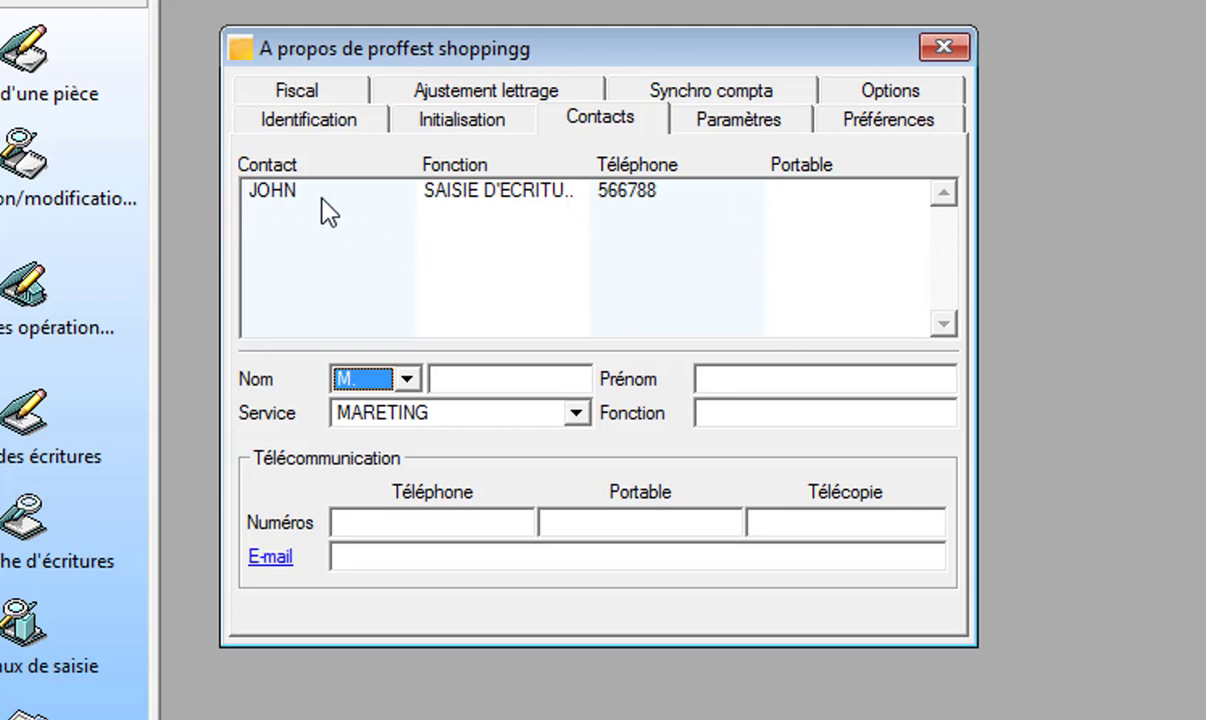
- Examine the company's Paramètres, Ajustement lettrage and Fiscal settings, including the journal and VAT account choices for tax entries
left_click(872, 88)
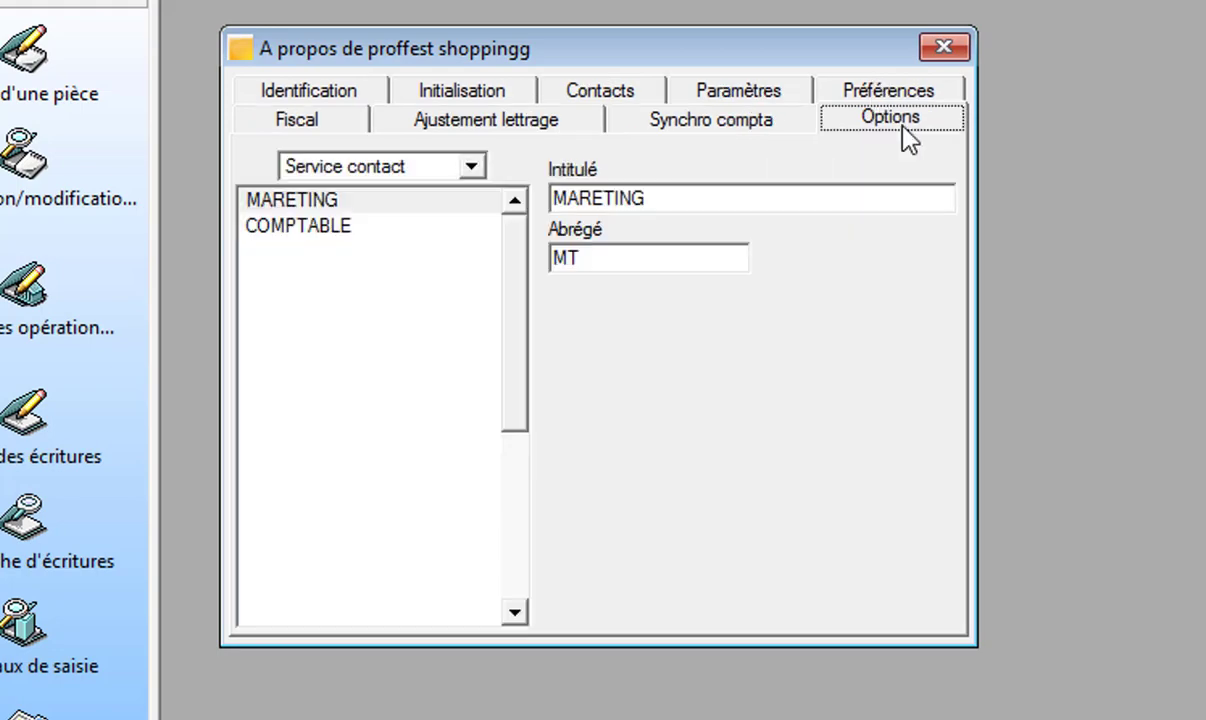
left_click(755, 98)
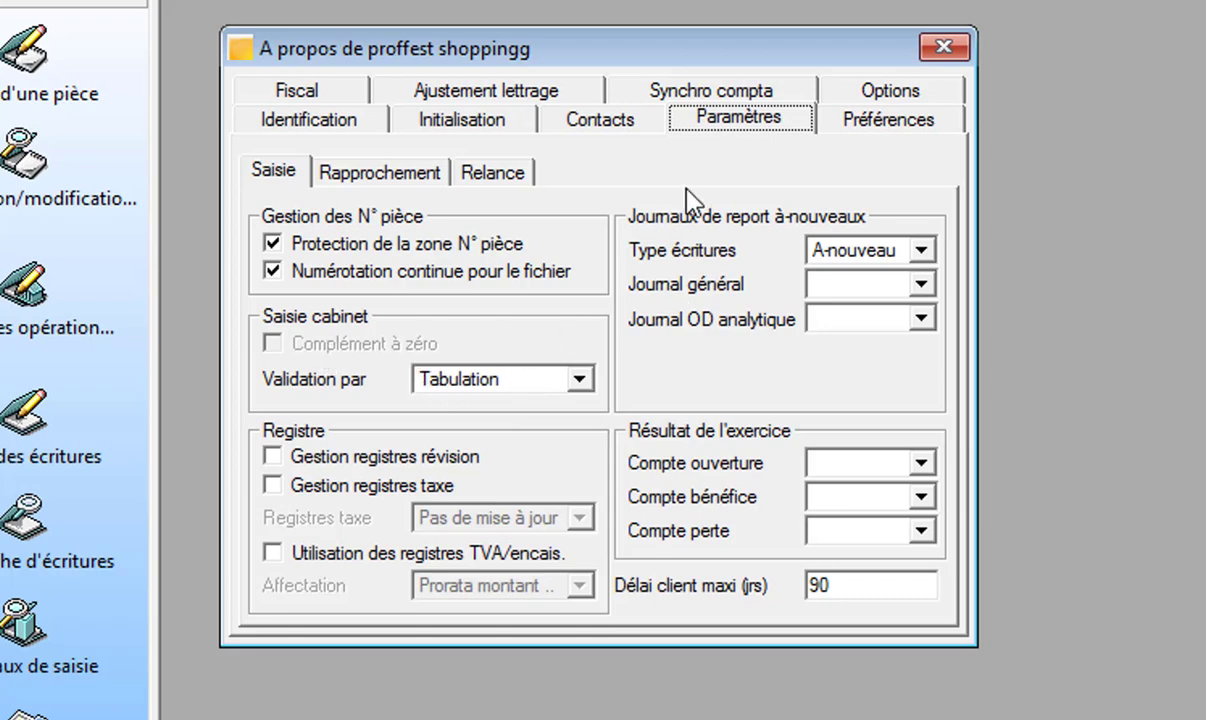
left_click(466, 120)
left_click(450, 94)
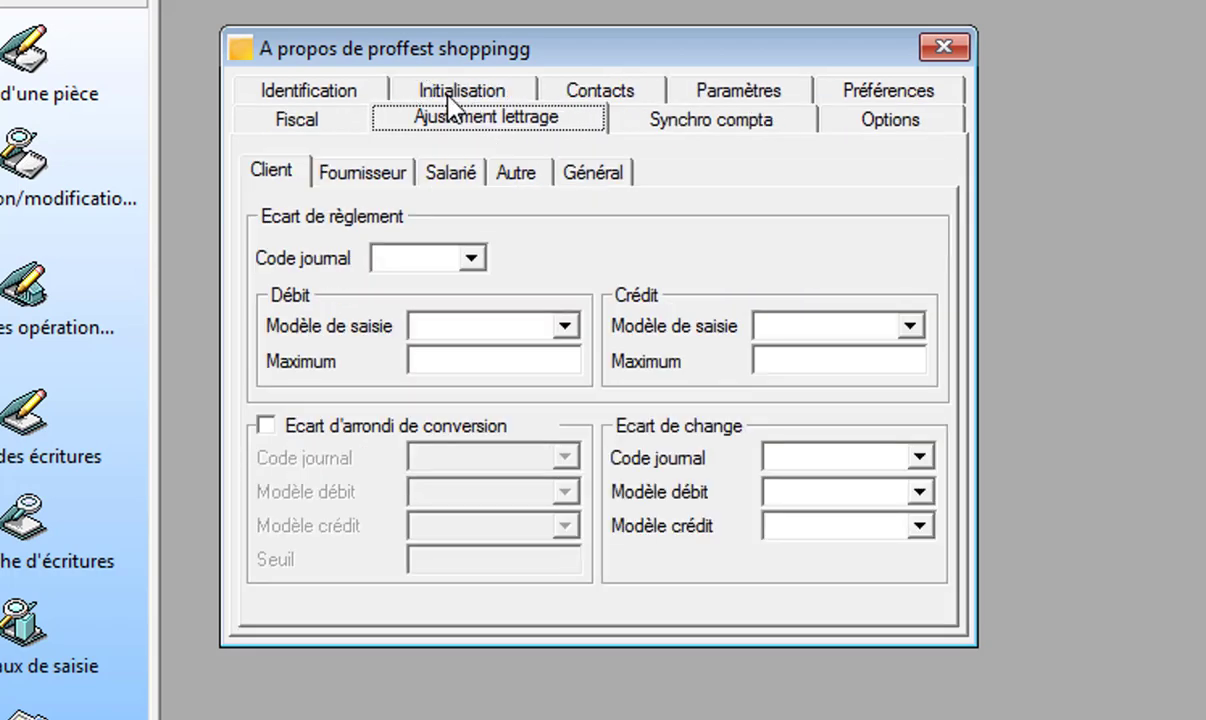
left_click(284, 121)
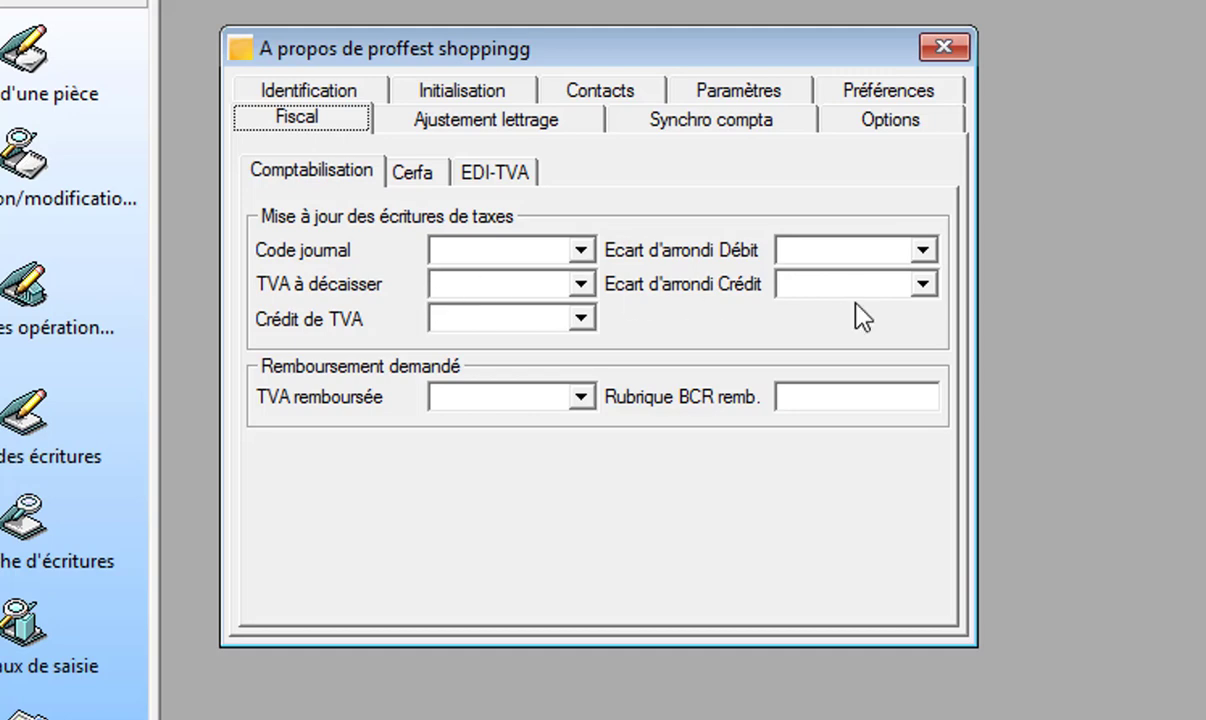
left_click(565, 284)
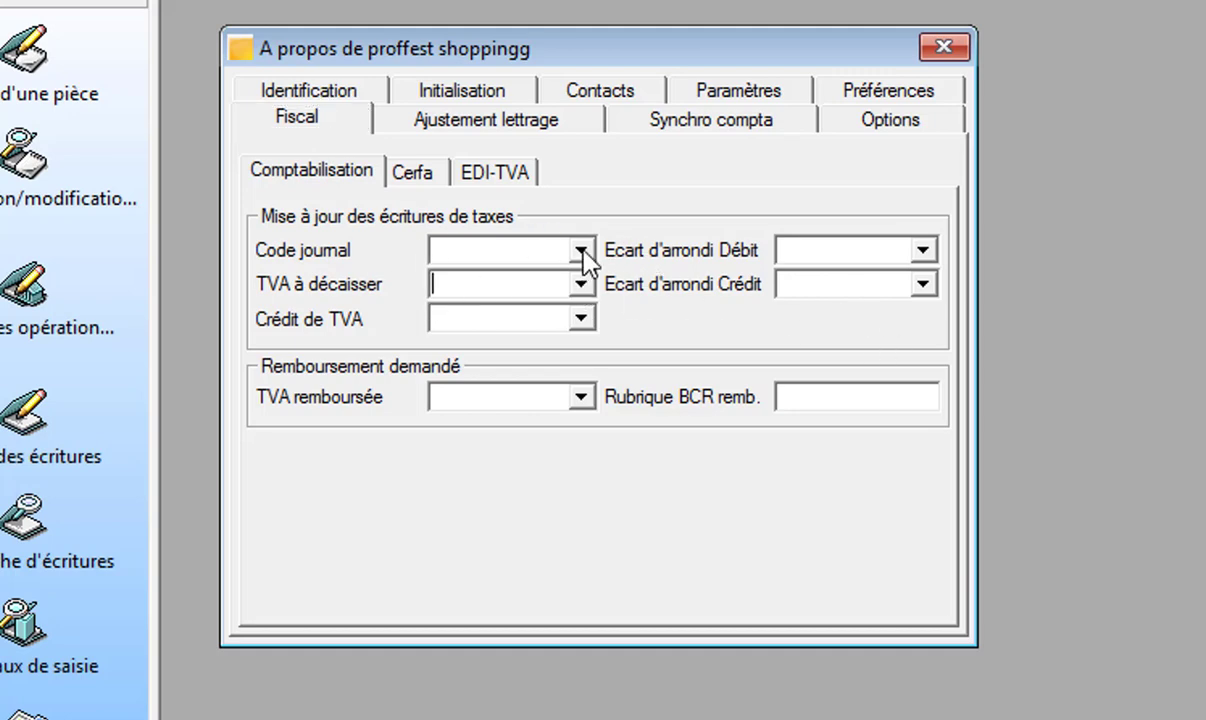
left_click(582, 286)
left_click(588, 318)
- Return to the list of company options and open the Journal achat settings within Organisation
left_click(891, 122)
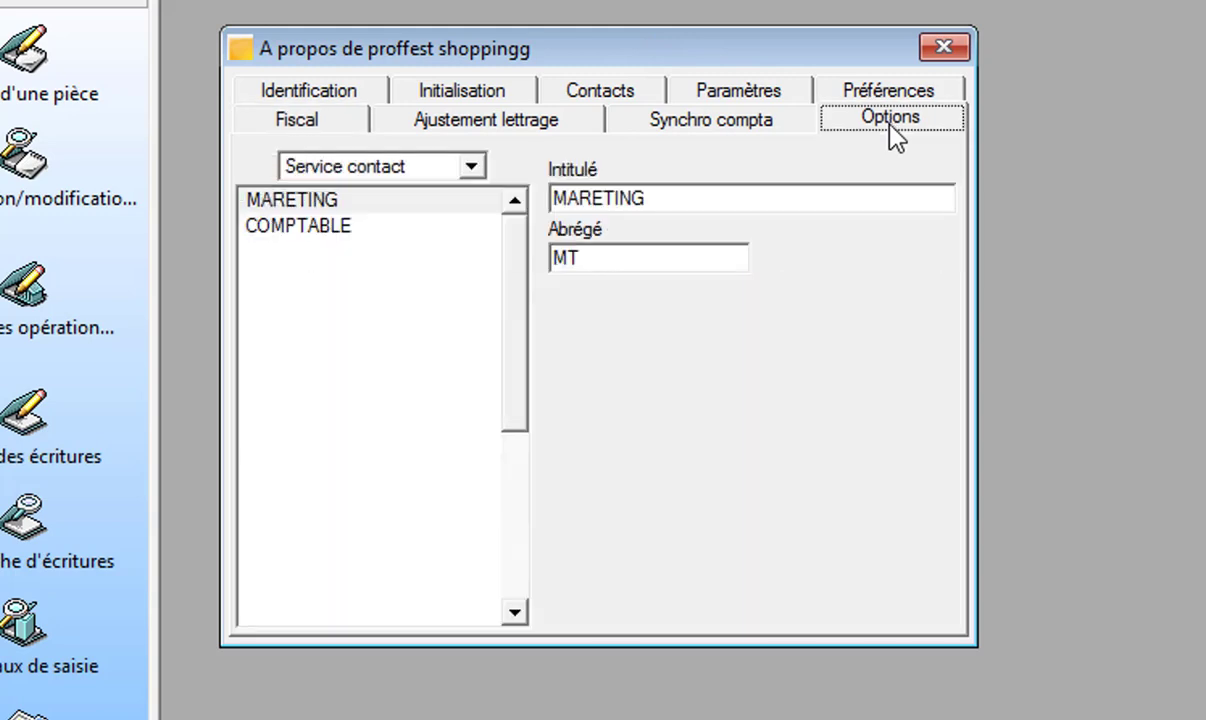
left_click(473, 168)
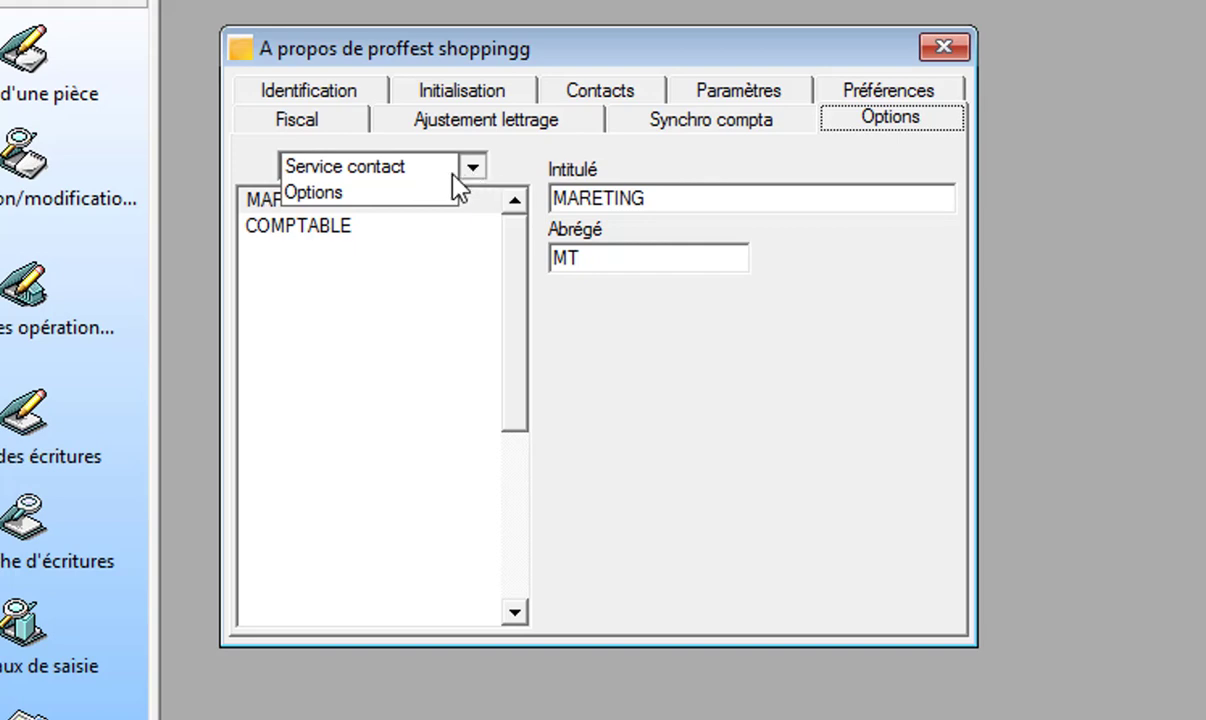
left_click(360, 196)
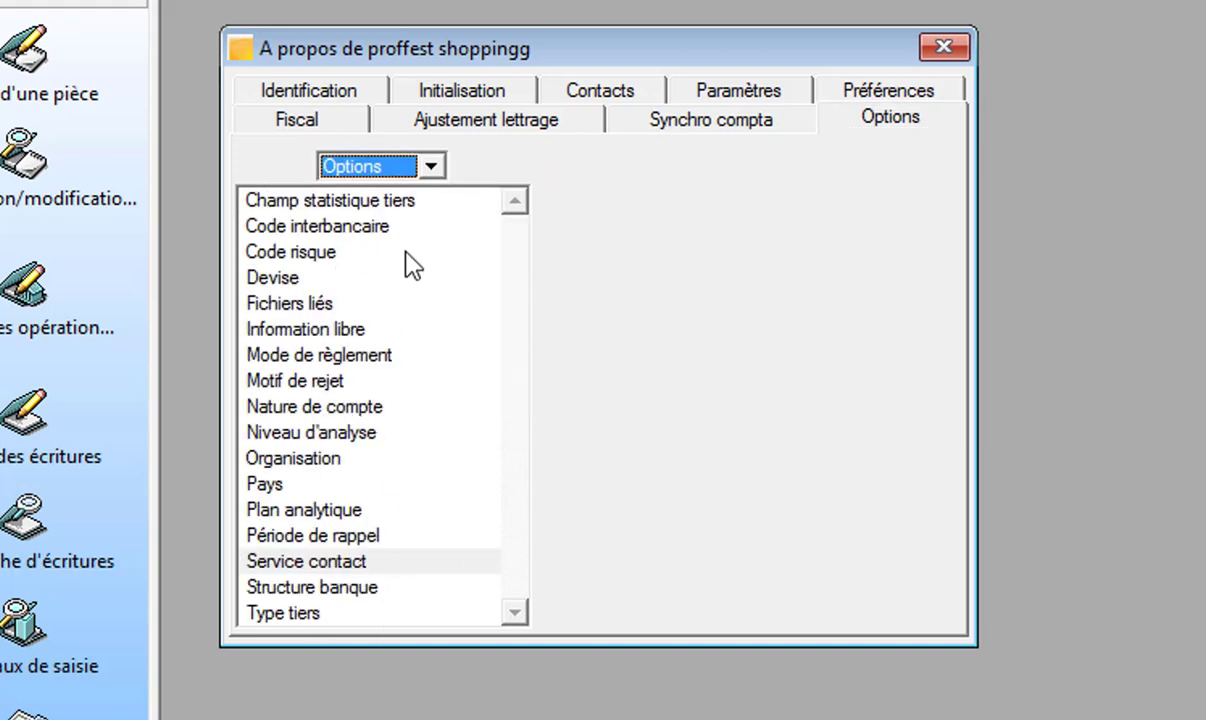
double_click(285, 458)
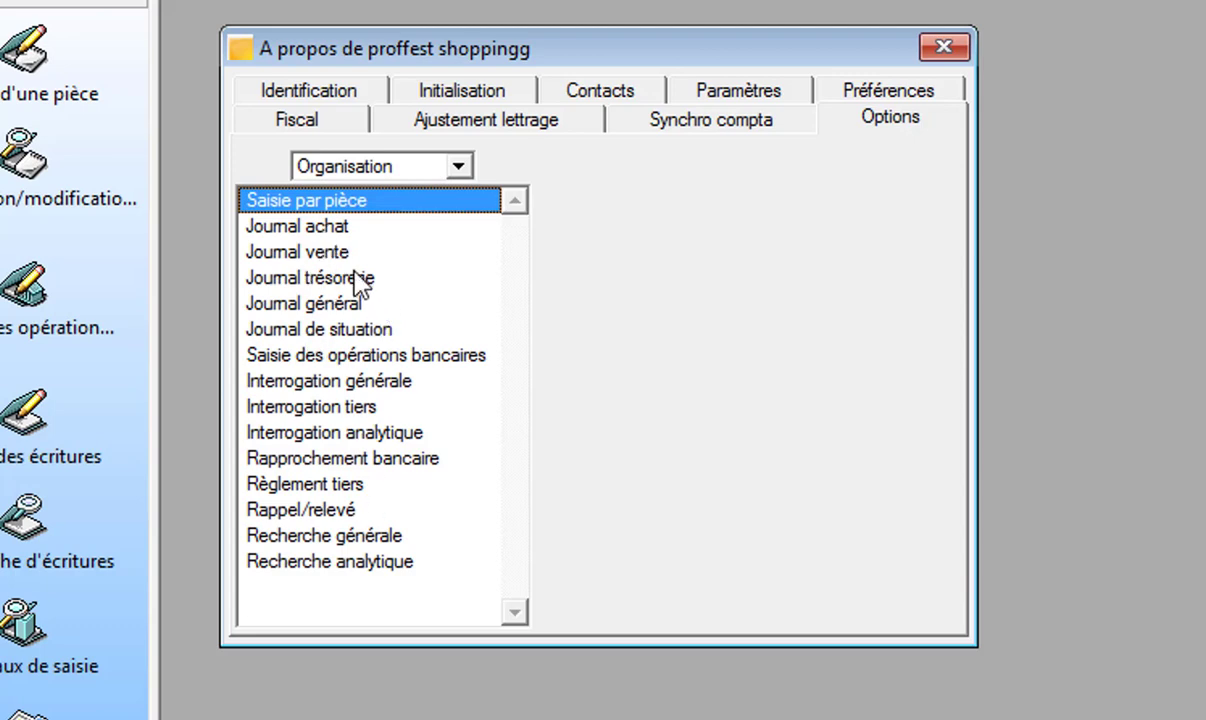
left_click(331, 229)
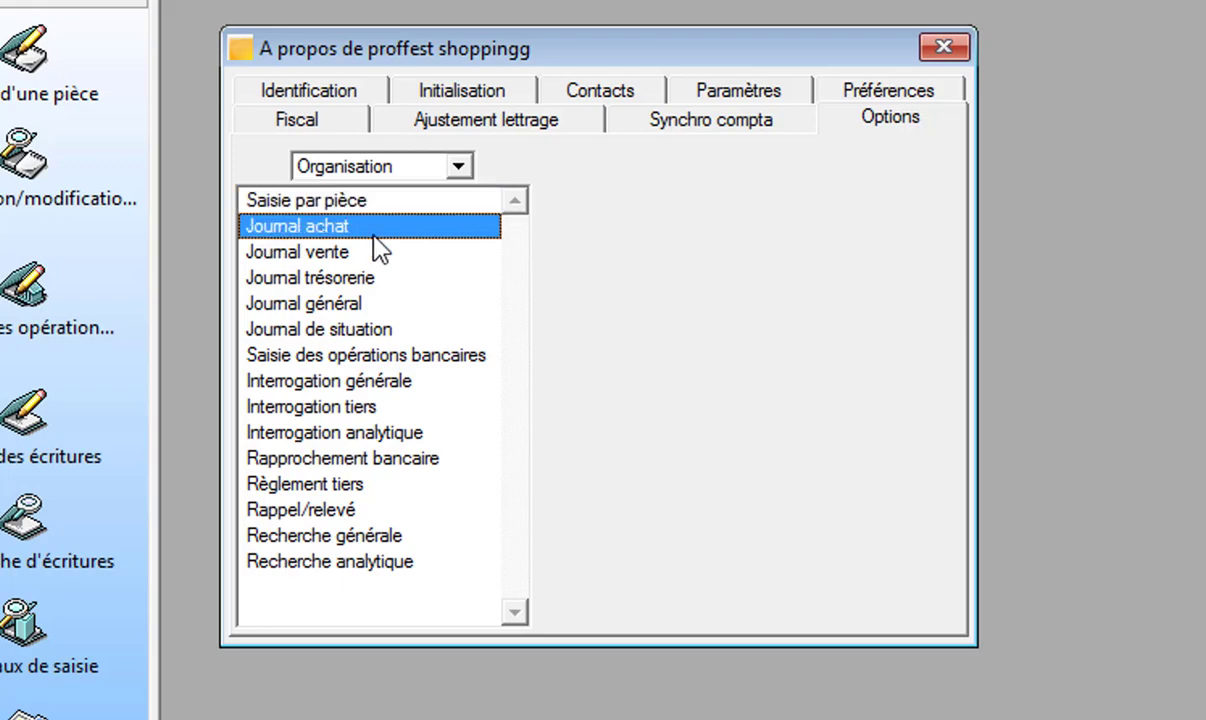
double_click(332, 230)
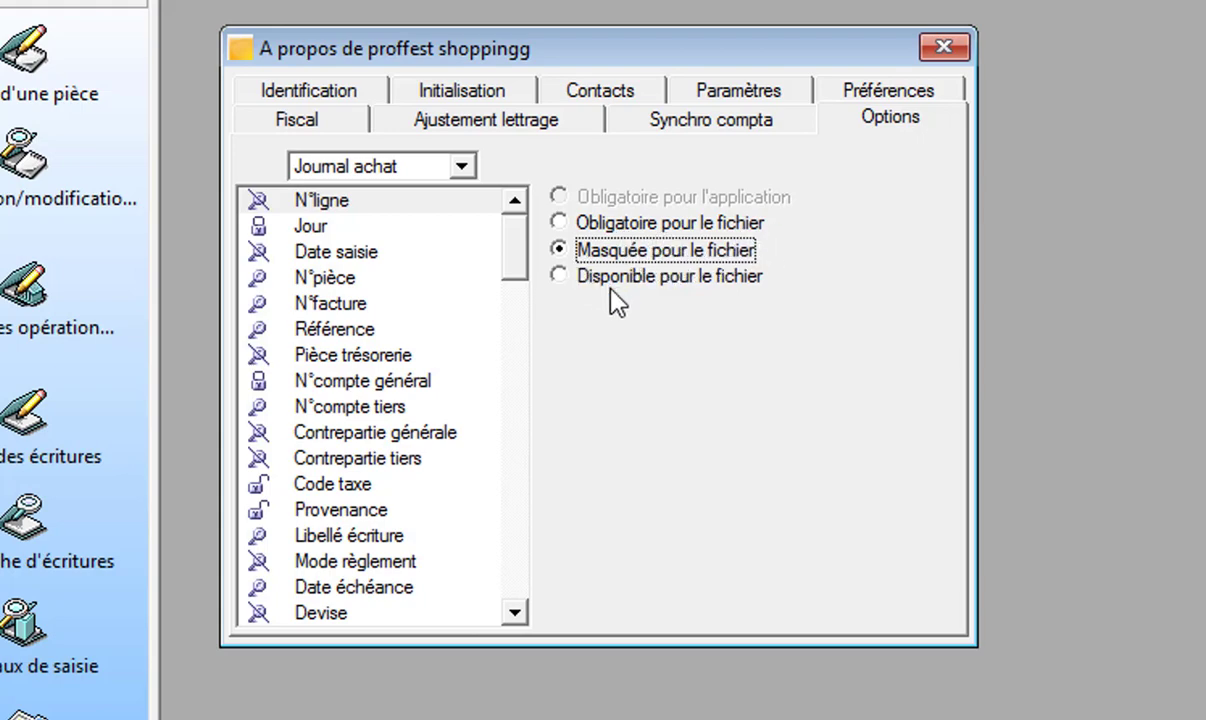
- Set the Date saisie column of Journal achat to "Disponible pour le fichier" and go on to the N°pièce column
left_click(314, 262)
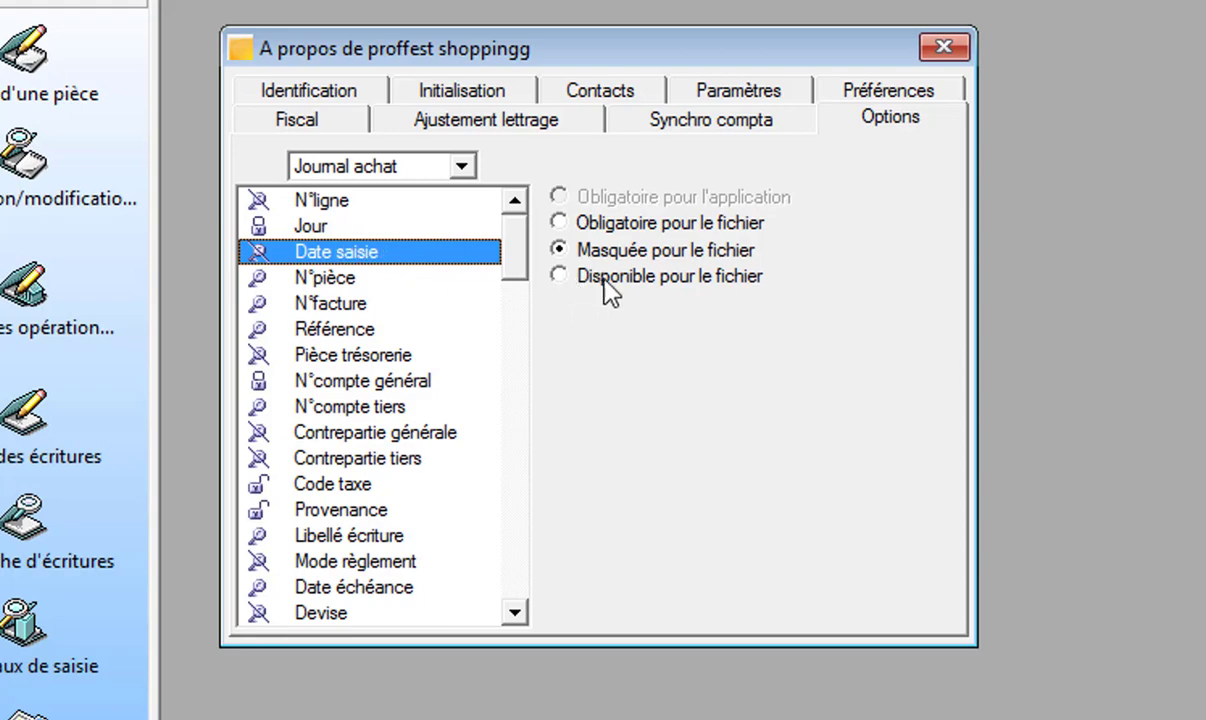
left_click(560, 278)
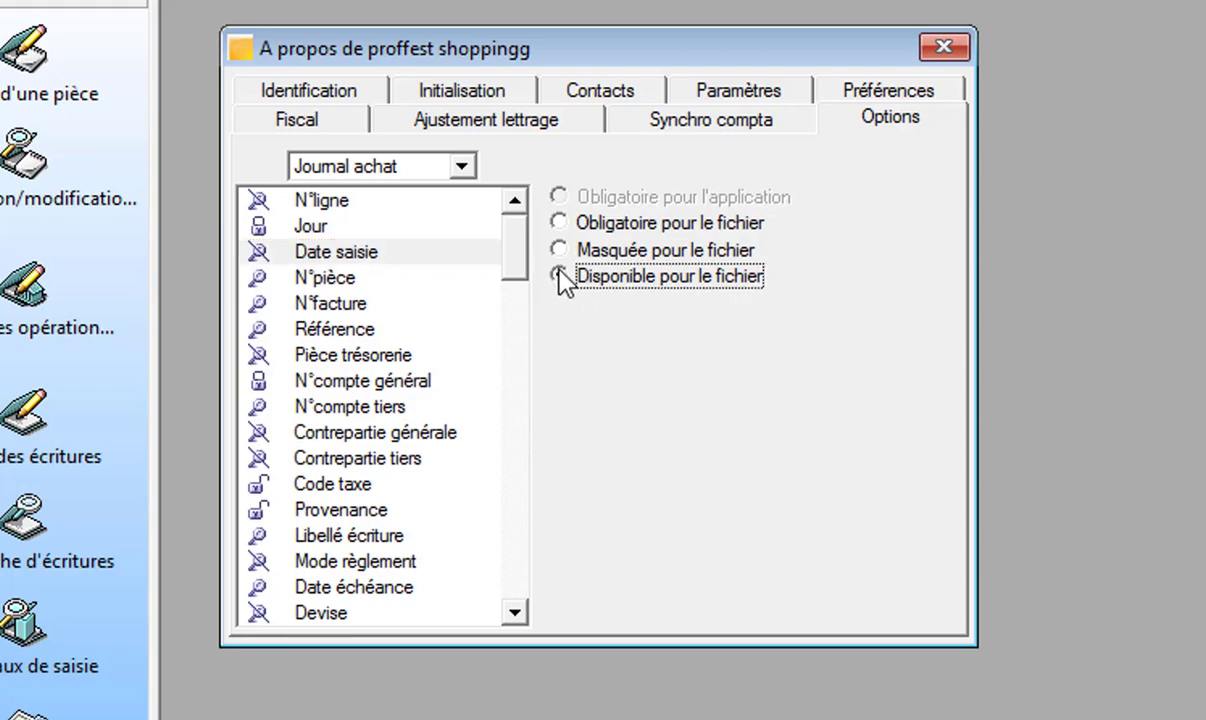
key("Down")
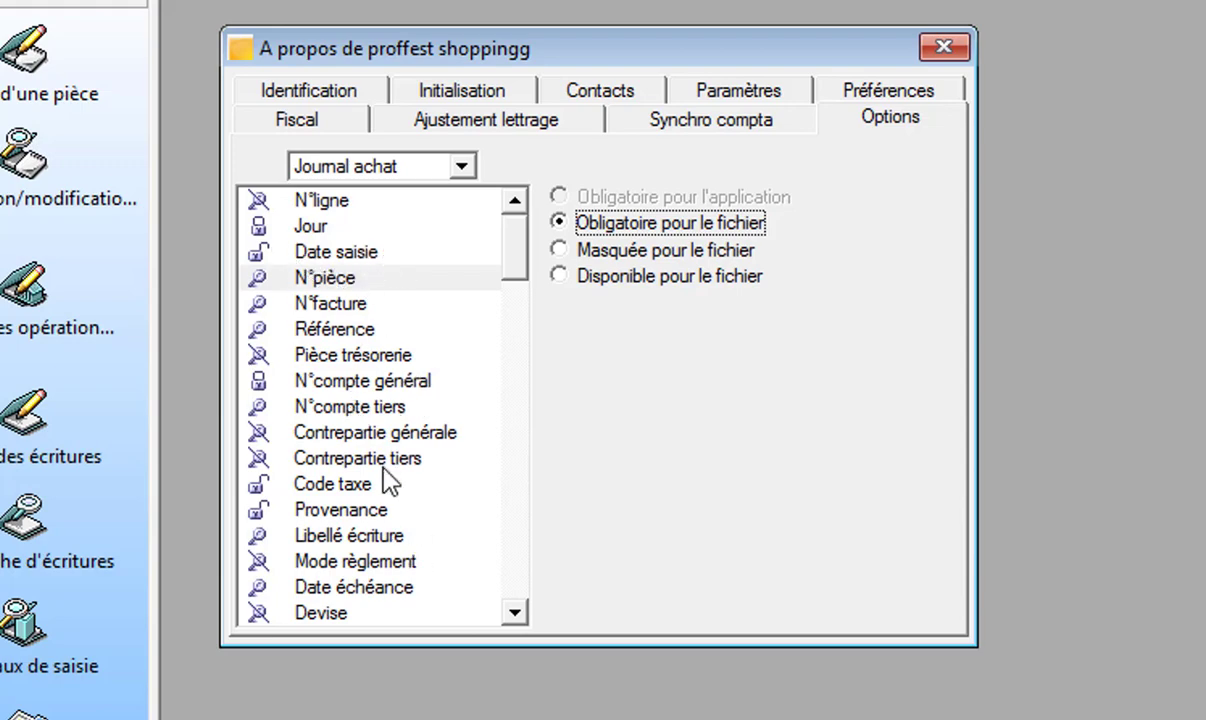
scroll(388, 480, "down", 7)
scroll(380, 487, "up", 7)
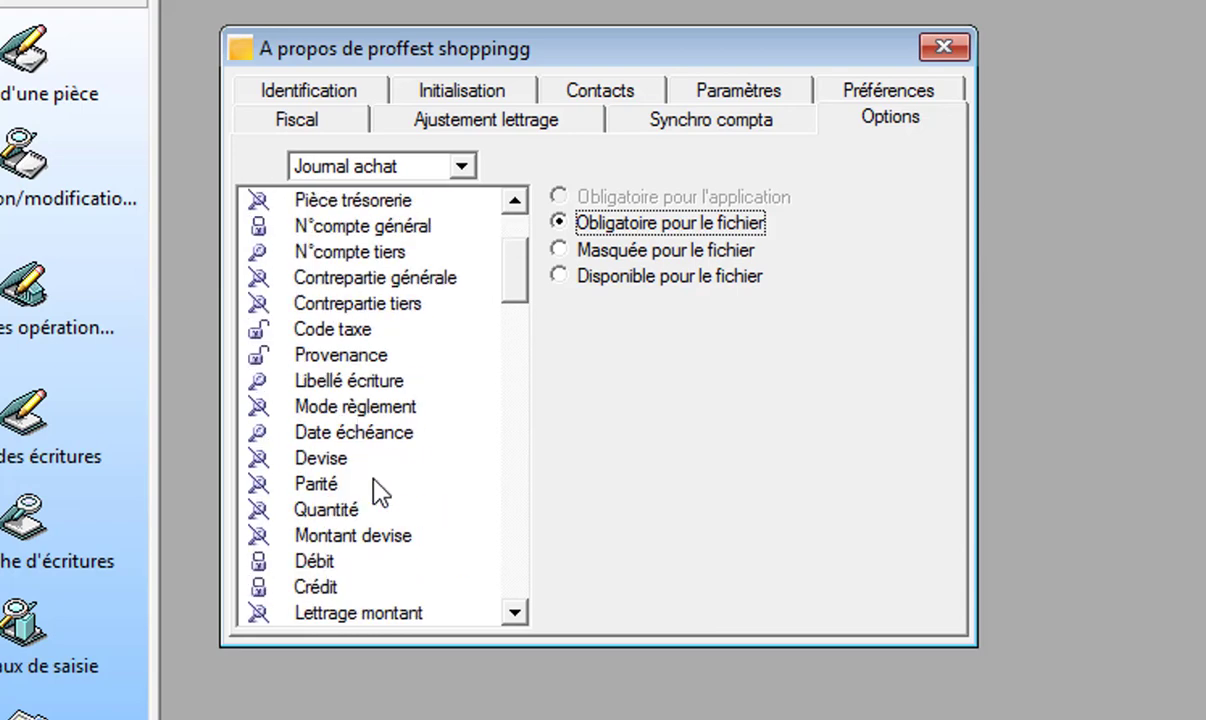
- Leave the Journal achat settings and go back through Organisation to the main list of company options
left_click(465, 172)
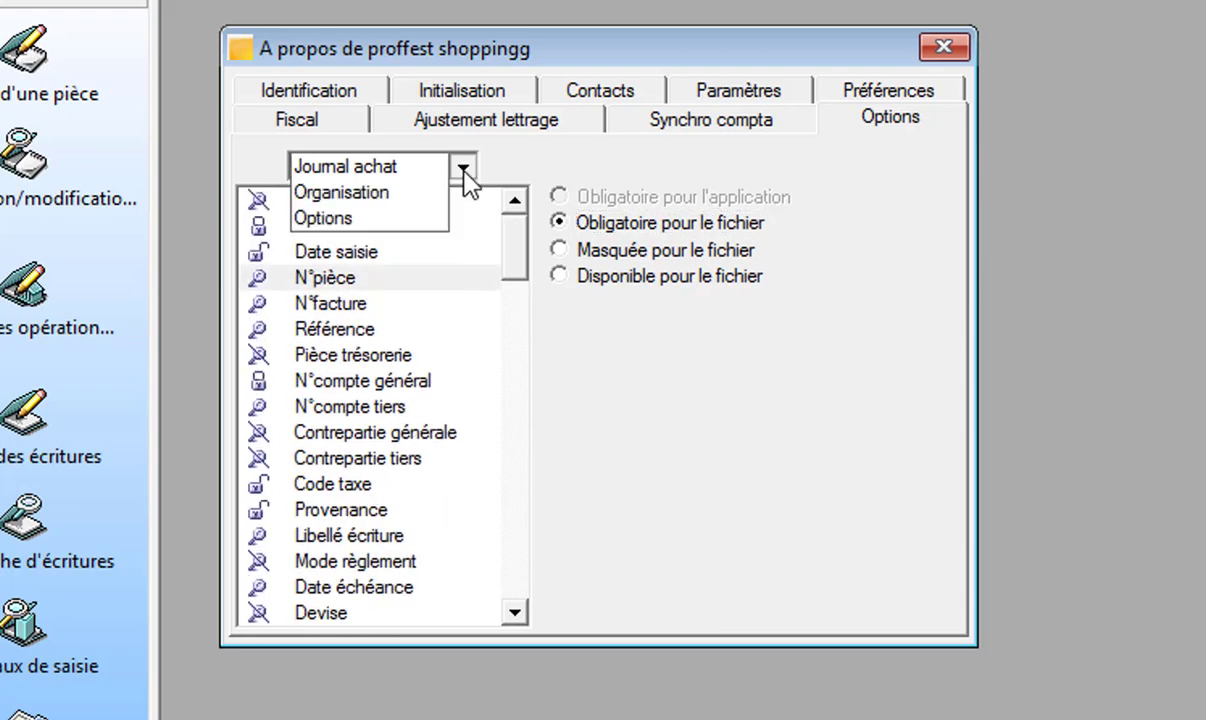
left_click(418, 200)
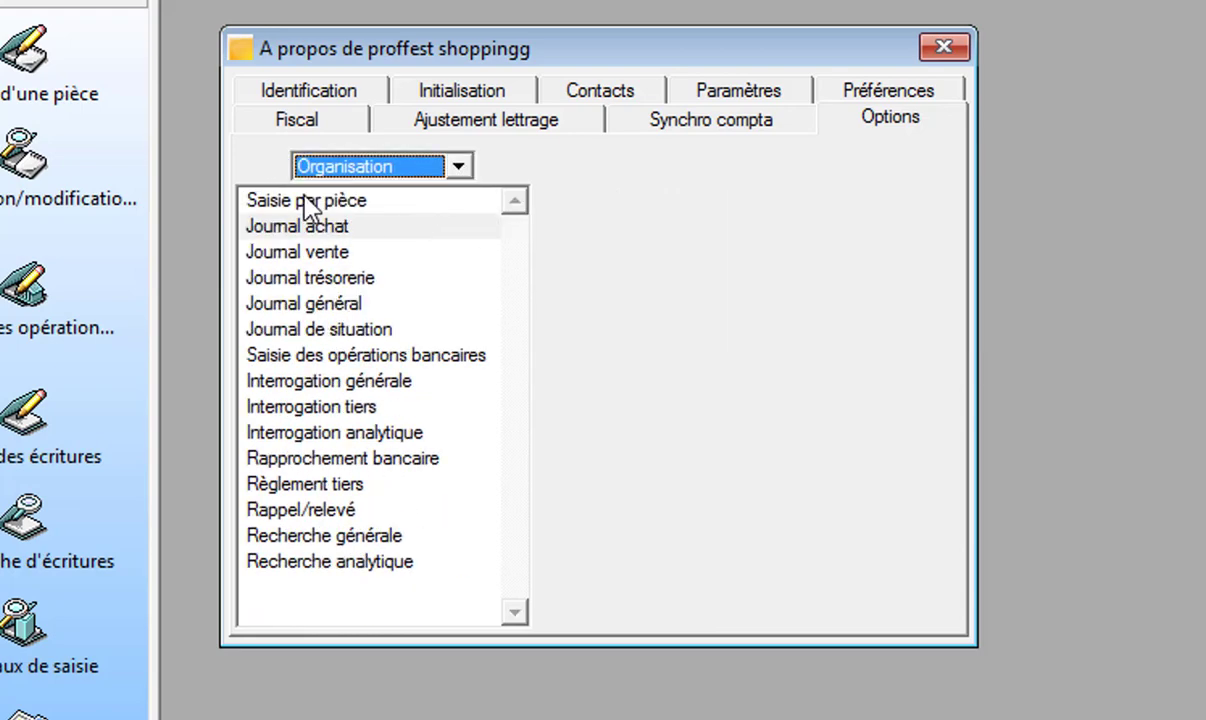
left_click(458, 166)
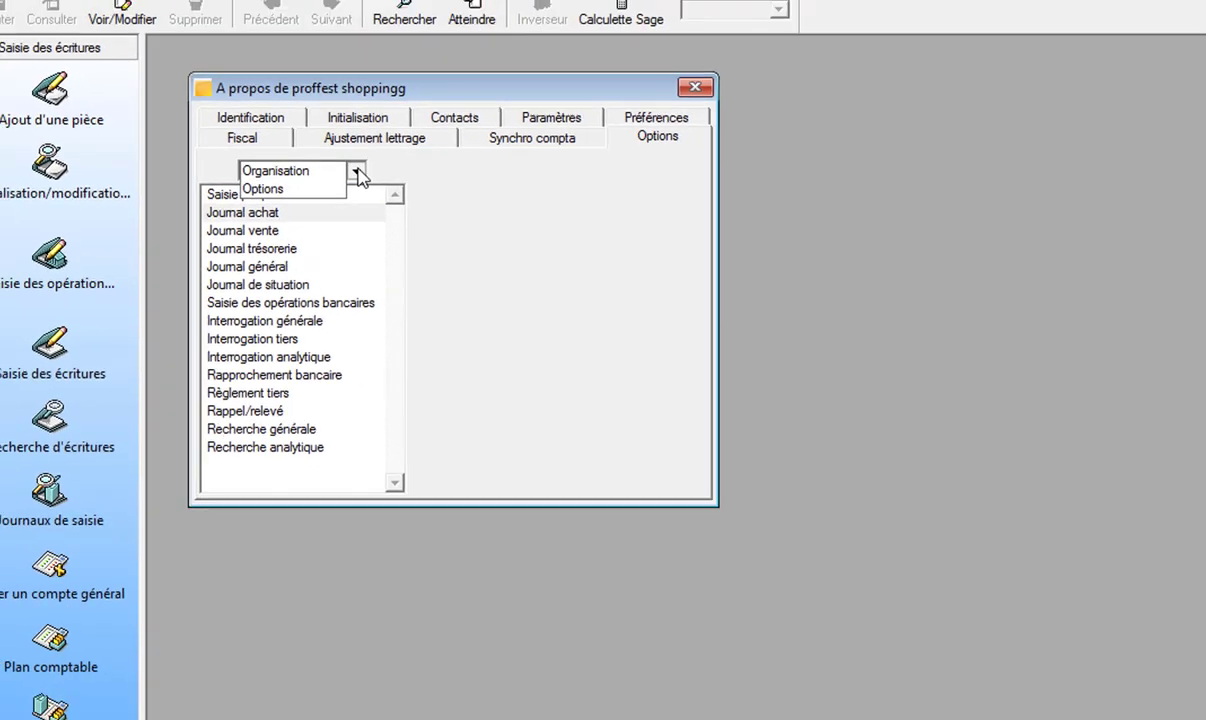
left_click(428, 199)
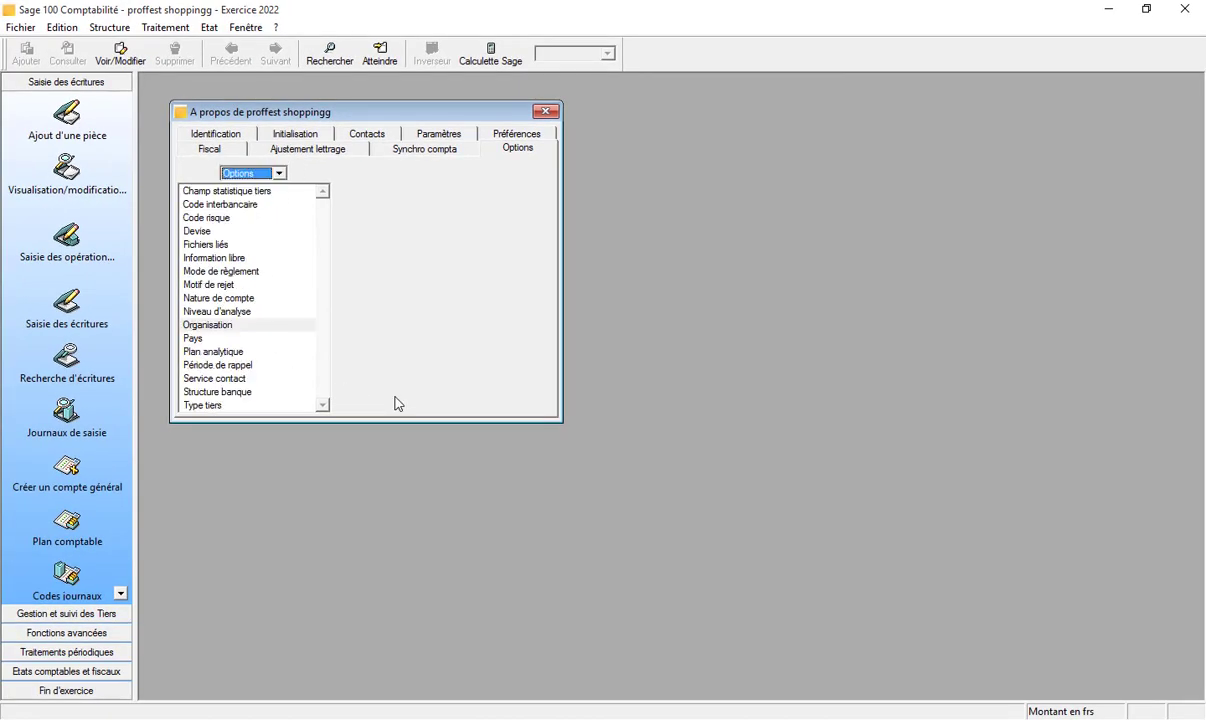